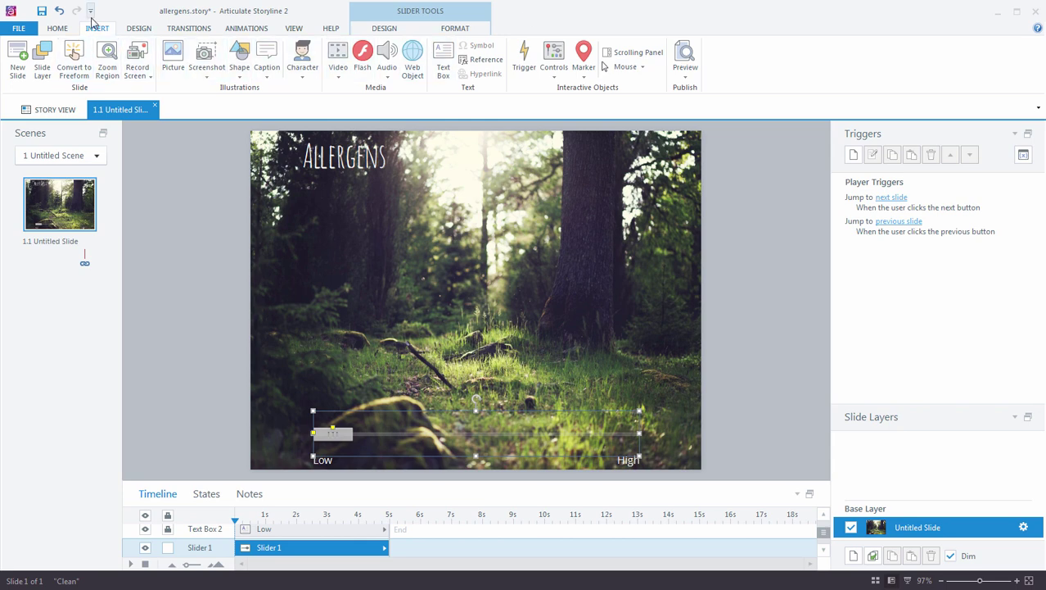
# - Apply Track Style Round - Accent 1 to the Low–High slider, keeping range 0–10, step 1
pyautogui.click(561, 76)
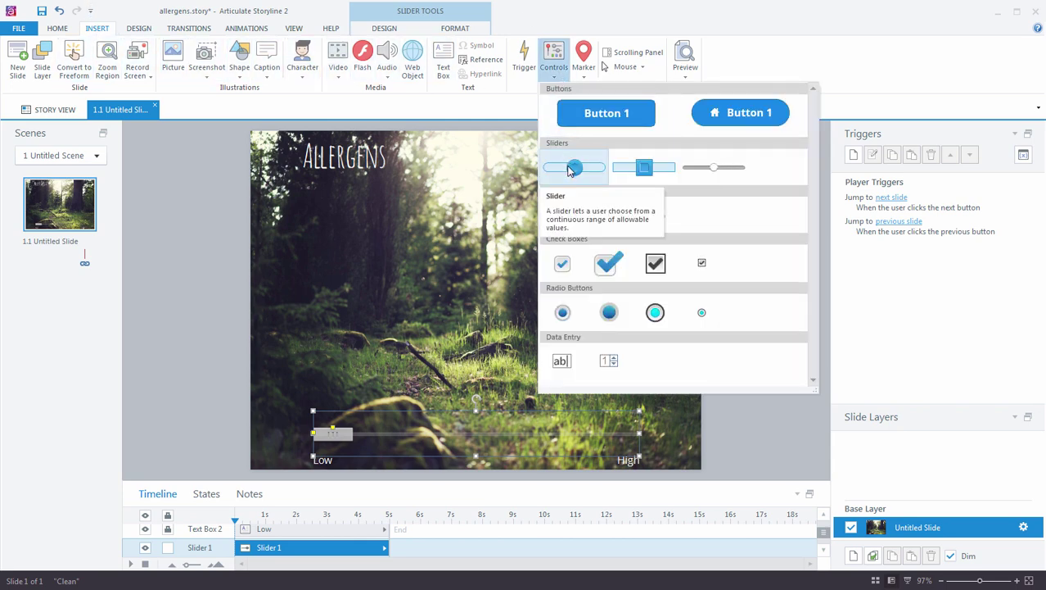
pyautogui.click(222, 281)
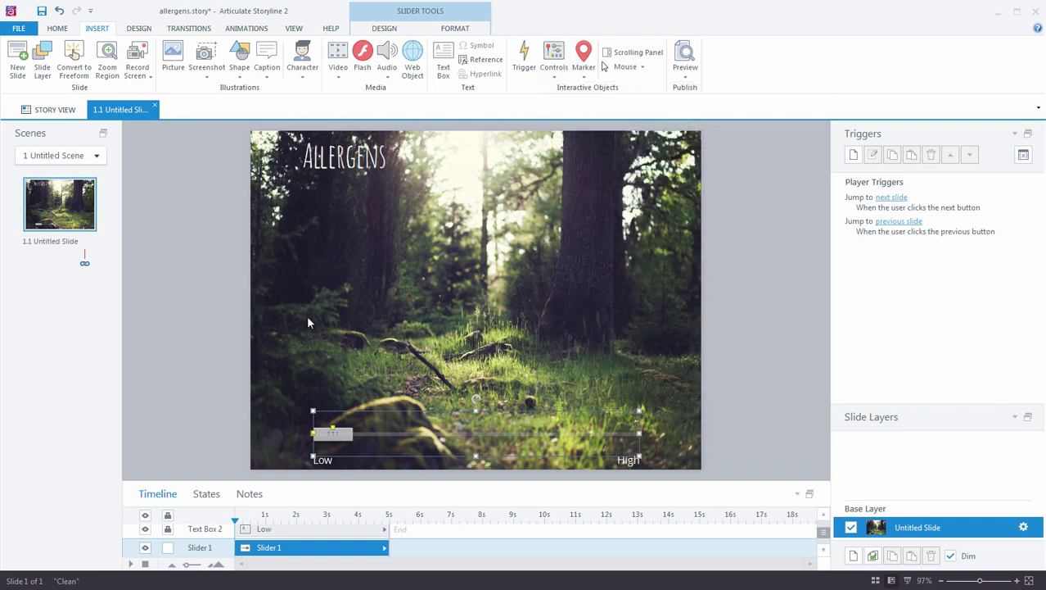
pyautogui.click(385, 28)
pyautogui.click(443, 34)
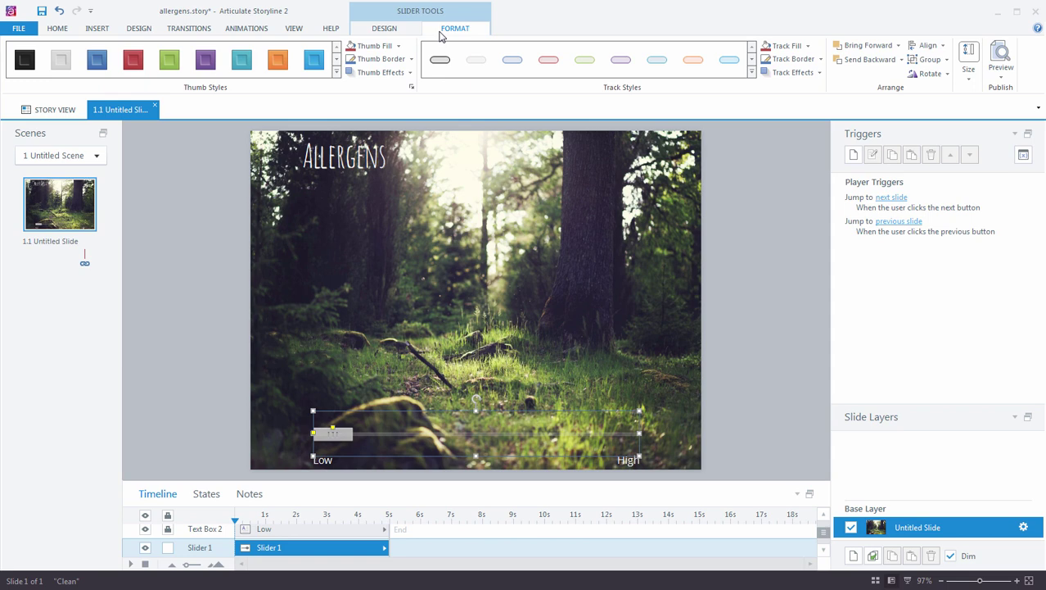
pyautogui.click(516, 67)
pyautogui.click(382, 30)
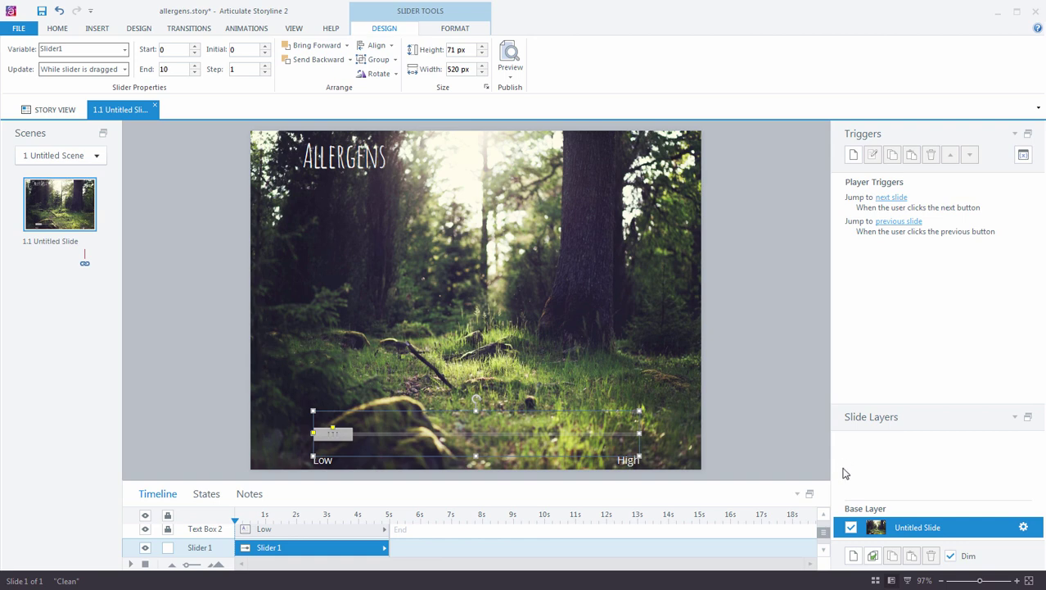
# - Add a new slide layer and name it 01
pyautogui.click(853, 556)
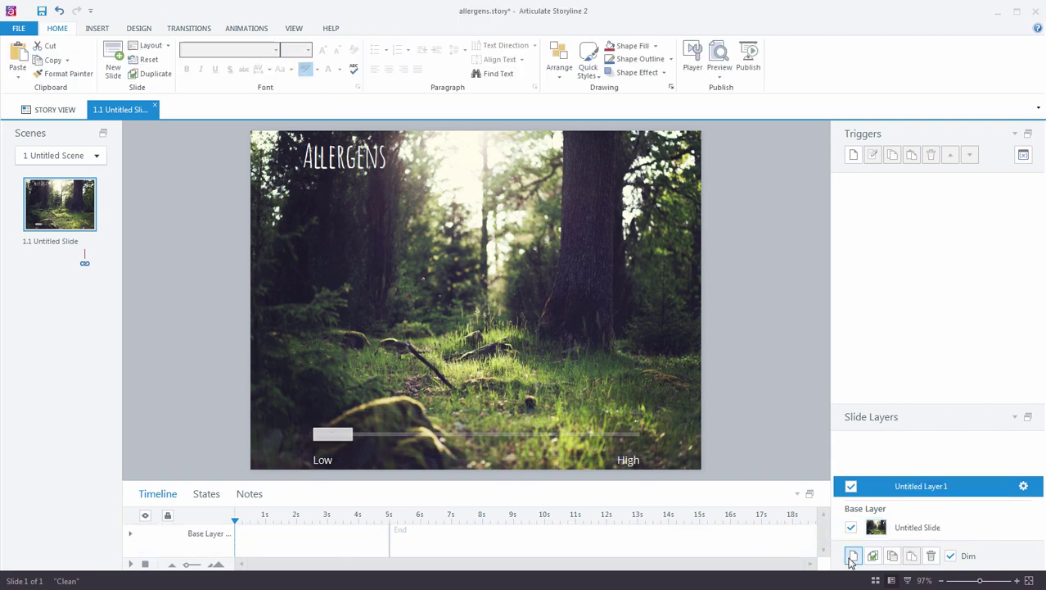
pyautogui.doubleClick(920, 488)
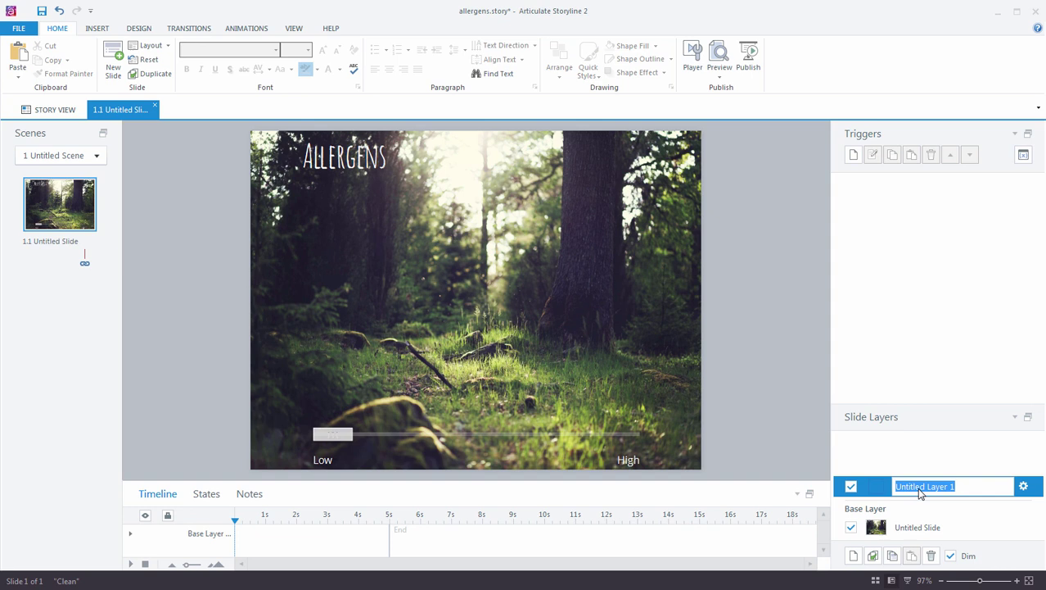
pyautogui.write('01')
pyautogui.press('Return')
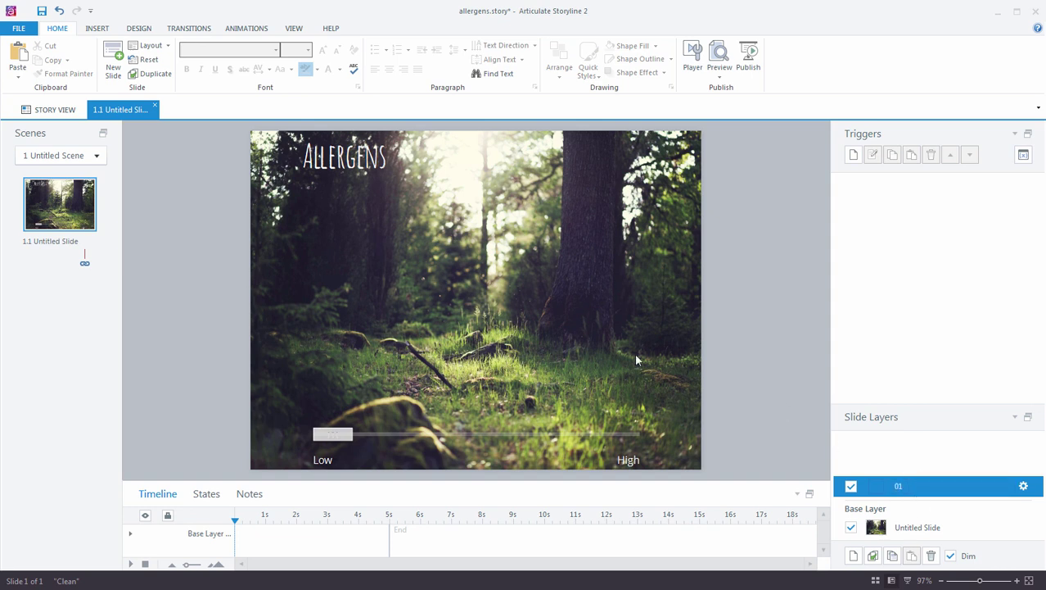
# - Draw a small Explosion 2 shape left of centre on the slide
pyautogui.click(95, 30)
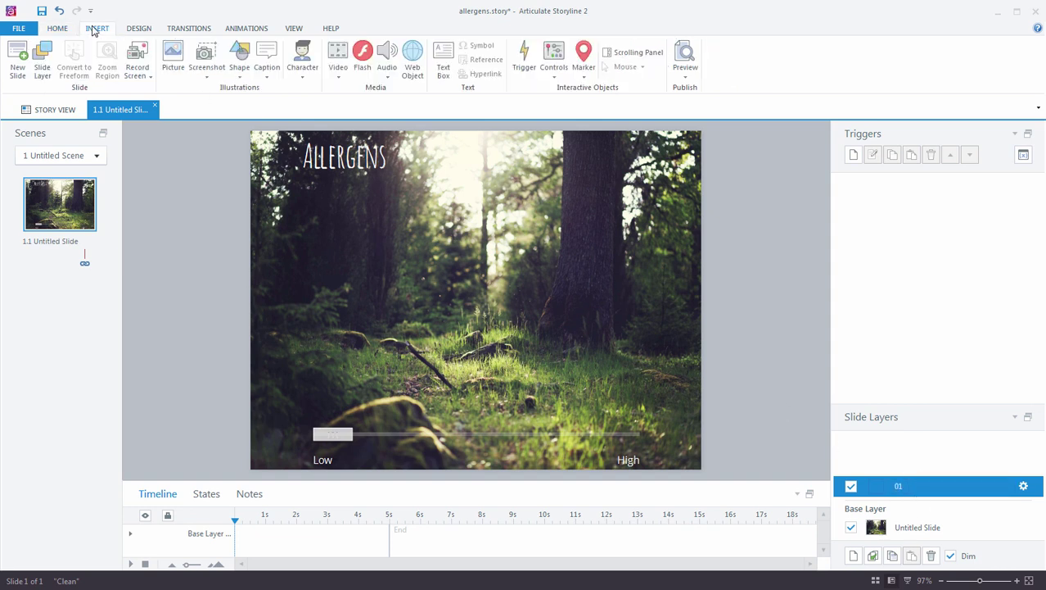
pyautogui.click(239, 74)
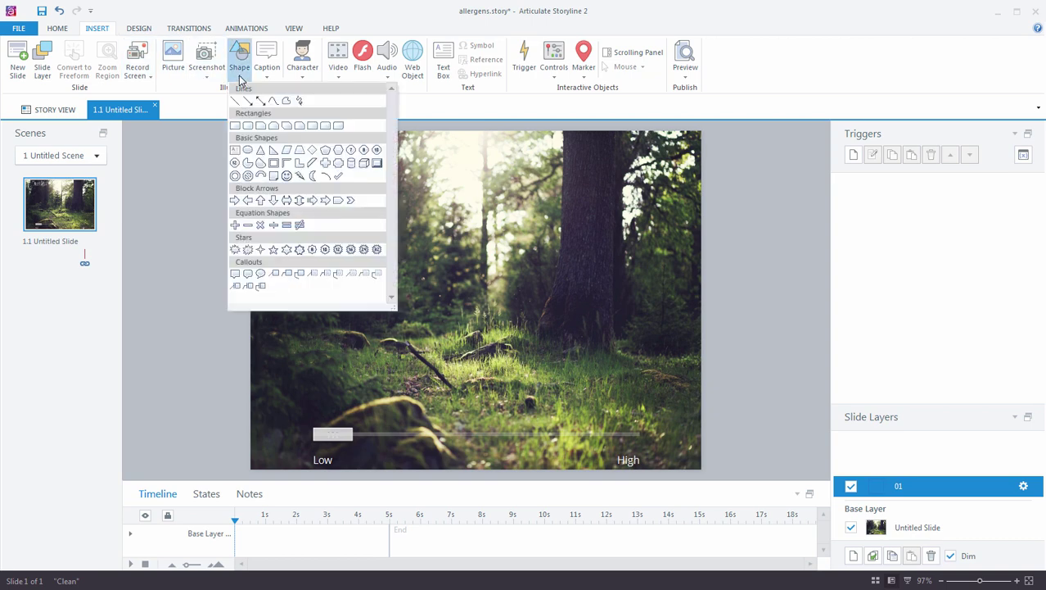
pyautogui.click(248, 255)
pyautogui.moveTo(326, 281); pyautogui.dragTo(358, 311)
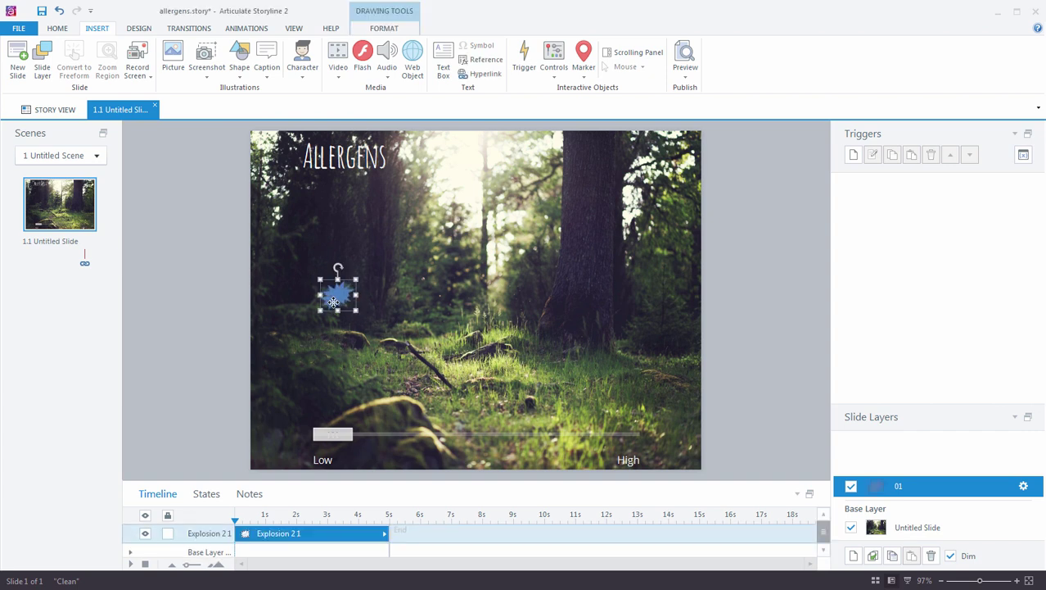
# - Format the explosion with a white fill at 45% transparency and no outline
pyautogui.rightClick(328, 286)
pyautogui.click(393, 529)
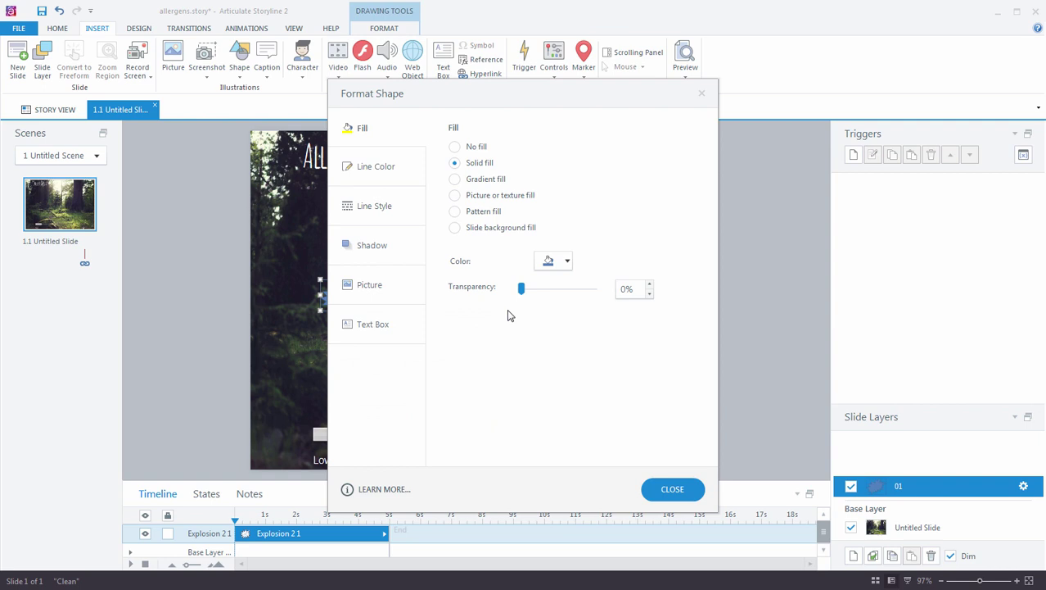
pyautogui.moveTo(584, 98); pyautogui.dragTo(663, 91)
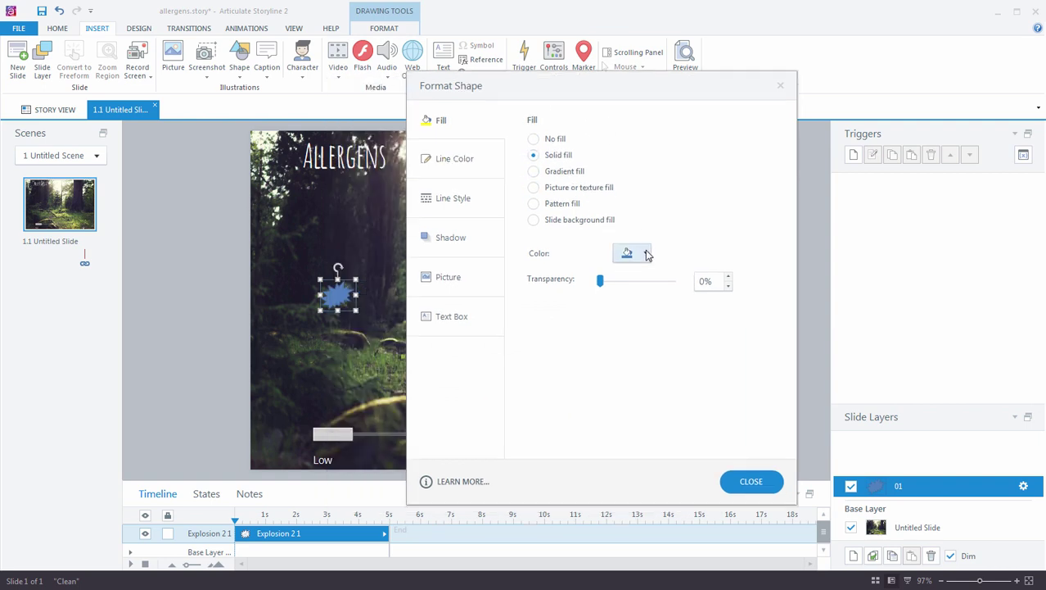
pyautogui.click(647, 254)
pyautogui.click(620, 283)
pyautogui.moveTo(600, 280); pyautogui.dragTo(633, 281)
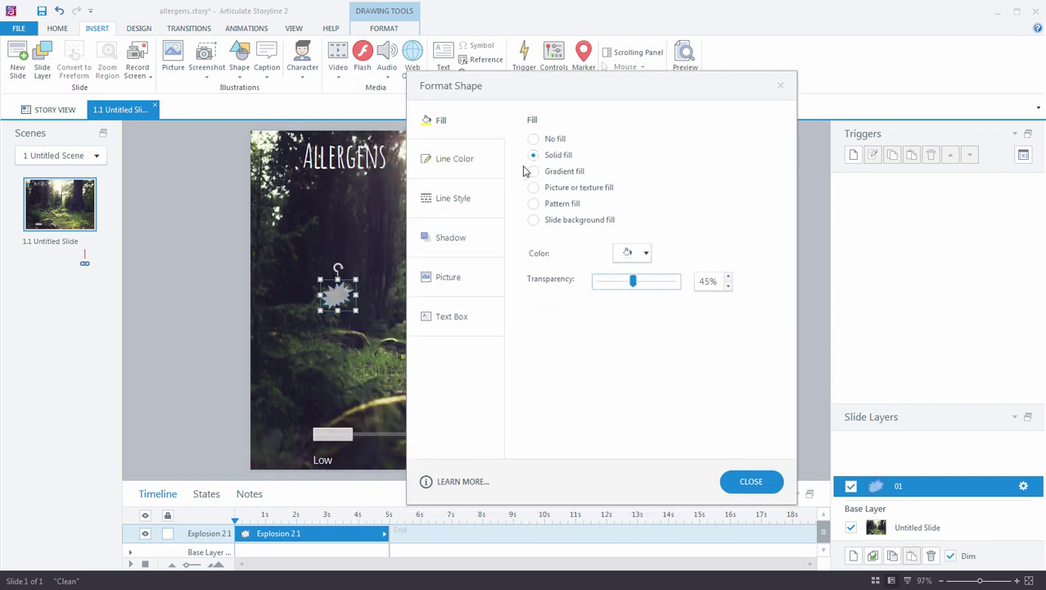
pyautogui.click(464, 160)
pyautogui.click(536, 139)
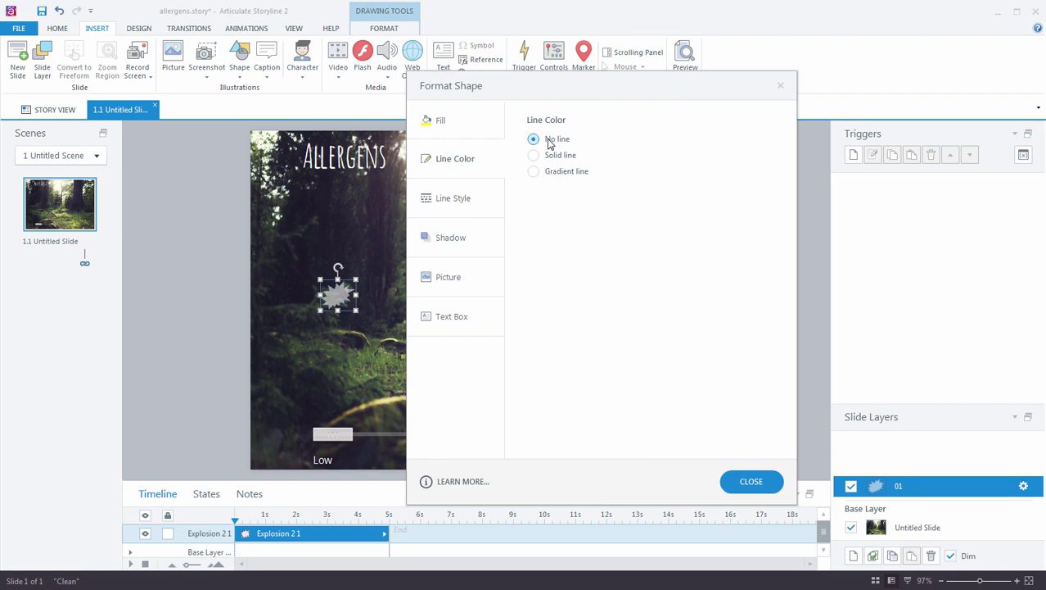
pyautogui.click(751, 482)
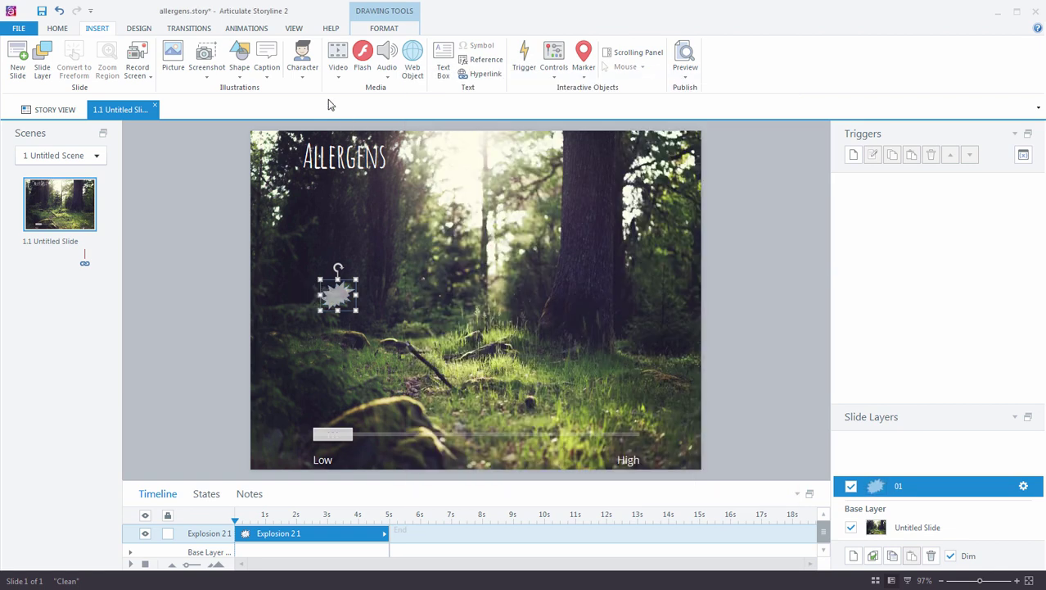
# - Draw a Curve motion path for the explosion that loops across the slide
pyautogui.click(248, 29)
pyautogui.click(312, 69)
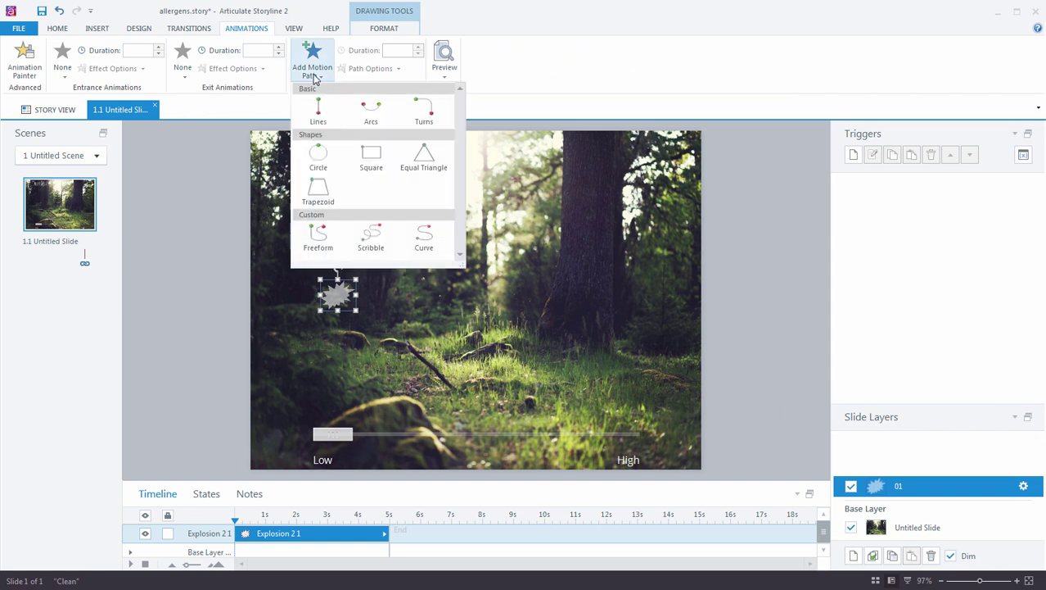
pyautogui.click(424, 238)
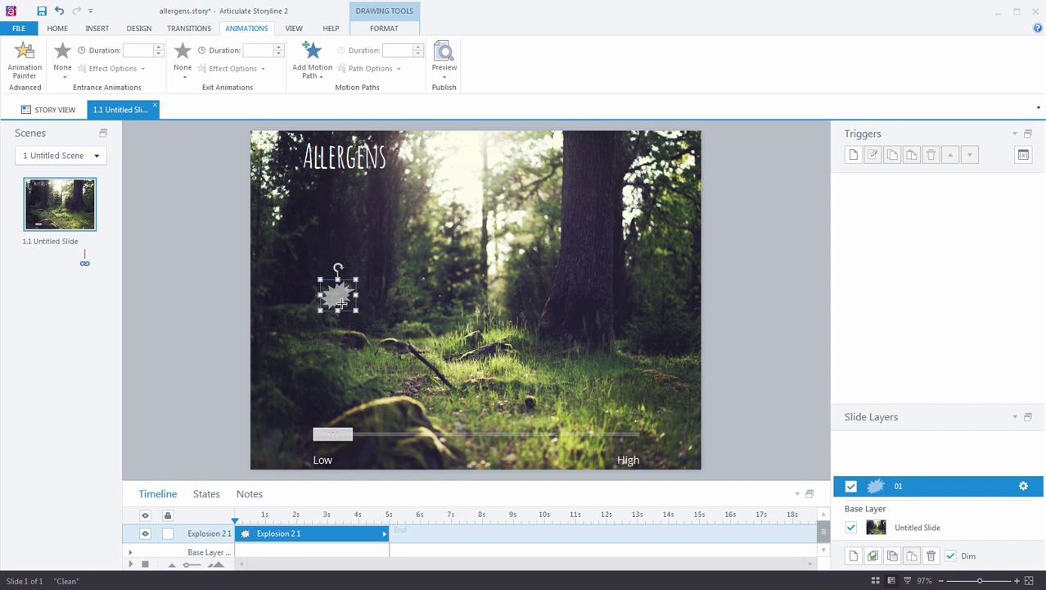
pyautogui.moveTo(336, 293)
pyautogui.mouseDown()
pyautogui.moveTo(358, 382)
pyautogui.moveTo(425, 382)
pyautogui.moveTo(536, 419)
pyautogui.moveTo(635, 436)
pyautogui.moveTo(689, 367)
pyautogui.moveTo(573, 222)
pyautogui.moveTo(621, 167)
pyautogui.moveTo(676, 231)
pyautogui.moveTo(582, 316)
pyautogui.moveTo(498, 253)
pyautogui.moveTo(447, 185)
pyautogui.moveTo(369, 163)
pyautogui.moveTo(316, 169)
pyautogui.moveTo(318, 215)
pyautogui.moveTo(337, 245)
pyautogui.moveTo(336, 297)
pyautogui.mouseUp()
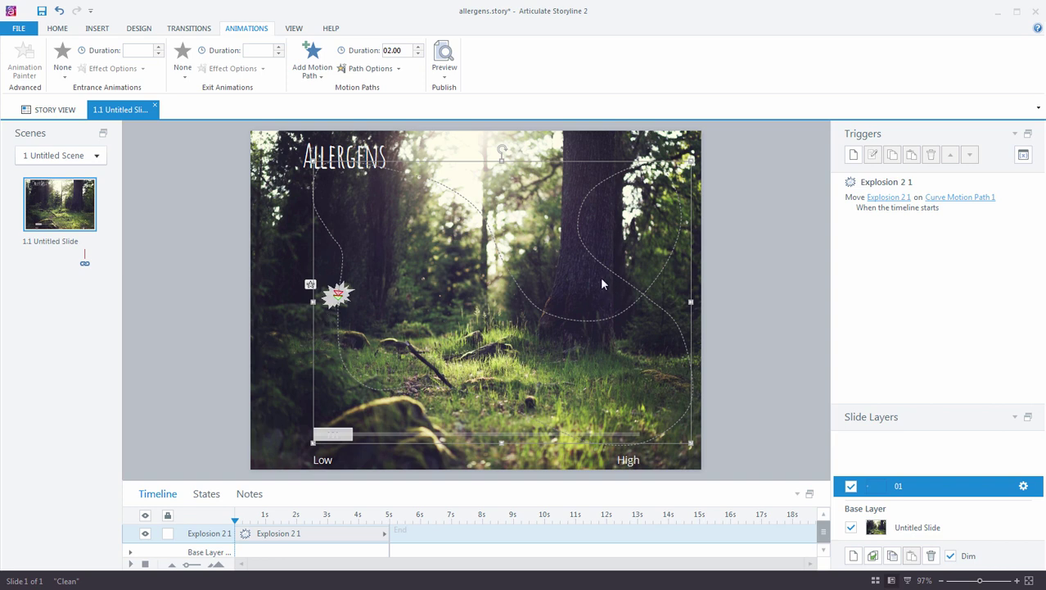
# - Set the curve path's duration to 40, direction to None, and use a relative start point
pyautogui.doubleClick(396, 50)
pyautogui.press('BackSpace')
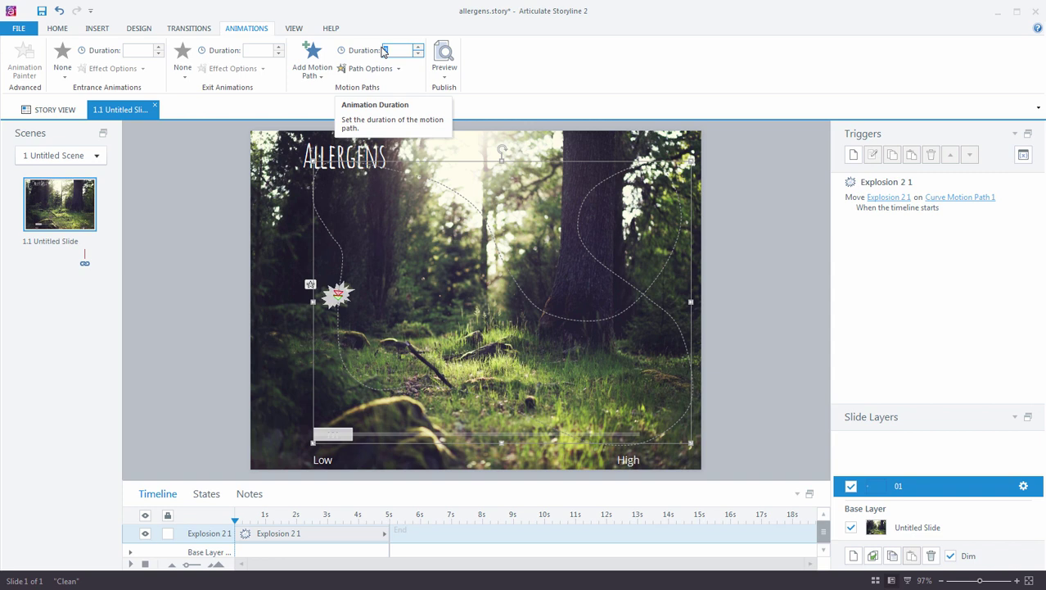
pyautogui.write('2')
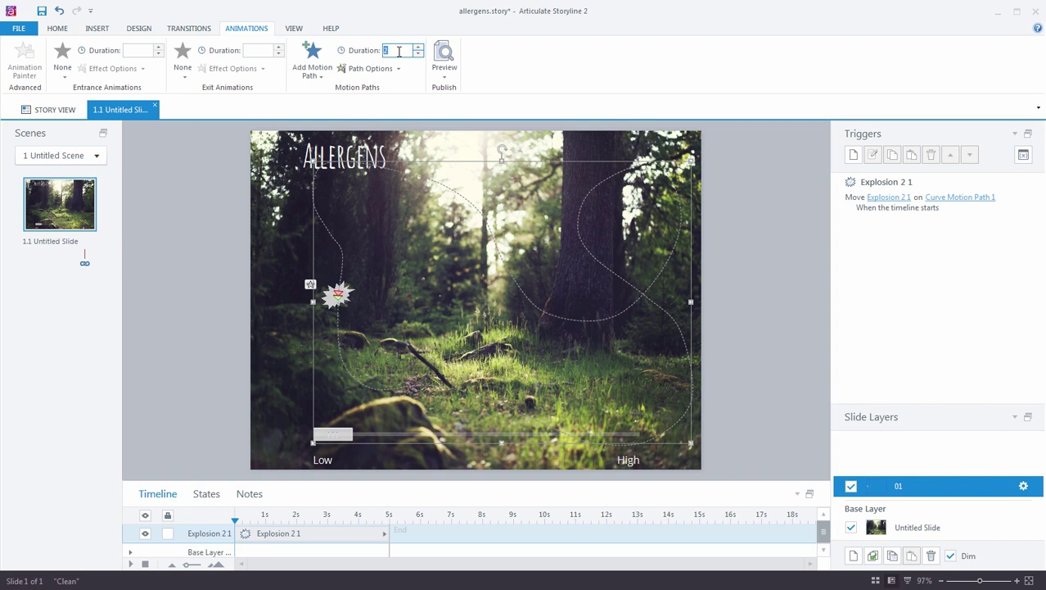
pyautogui.write('40')
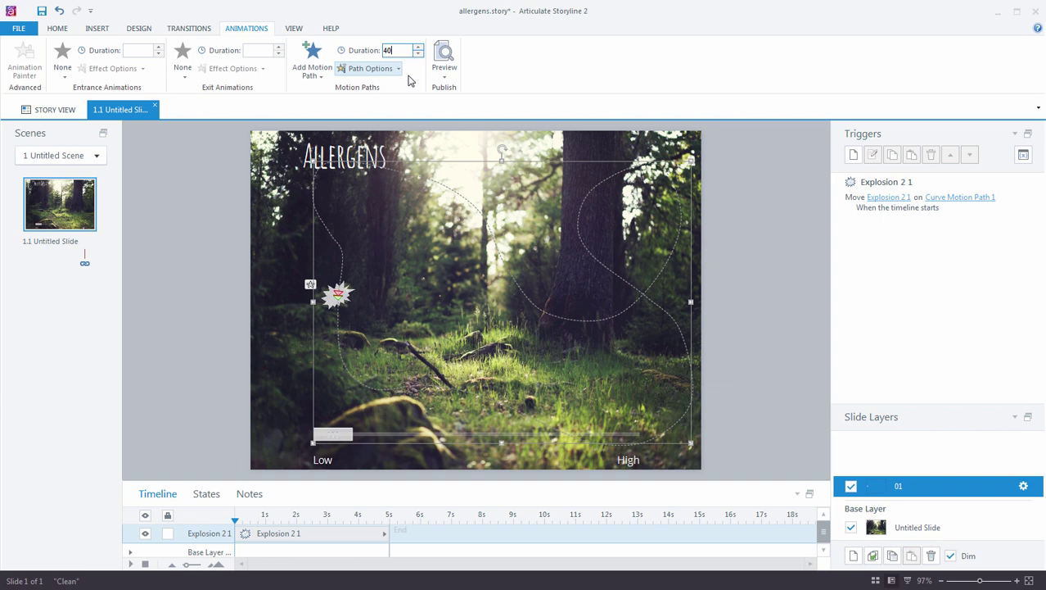
pyautogui.click(391, 72)
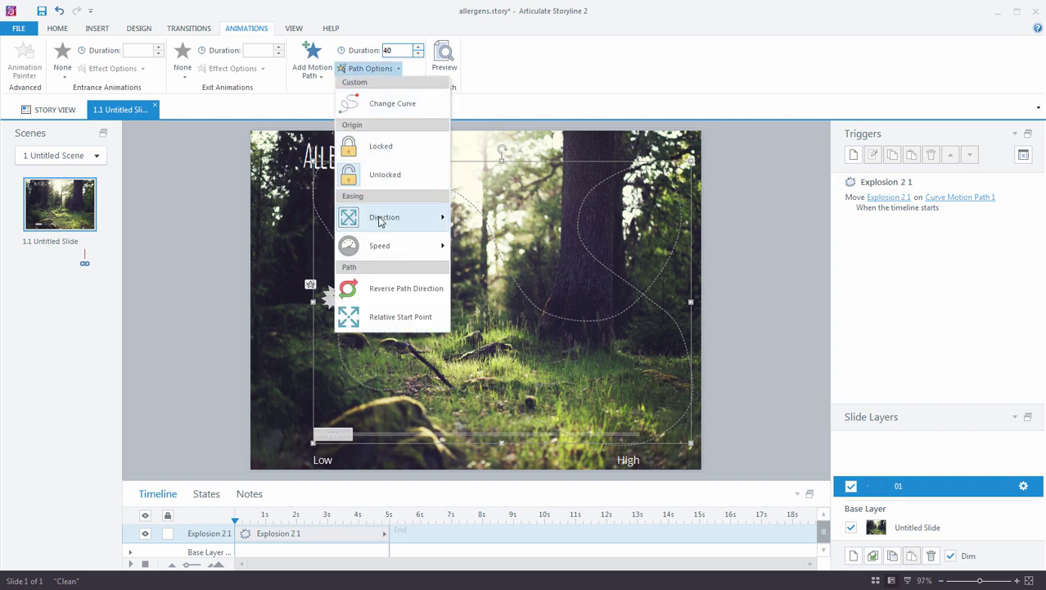
pyautogui.moveTo(379, 221)
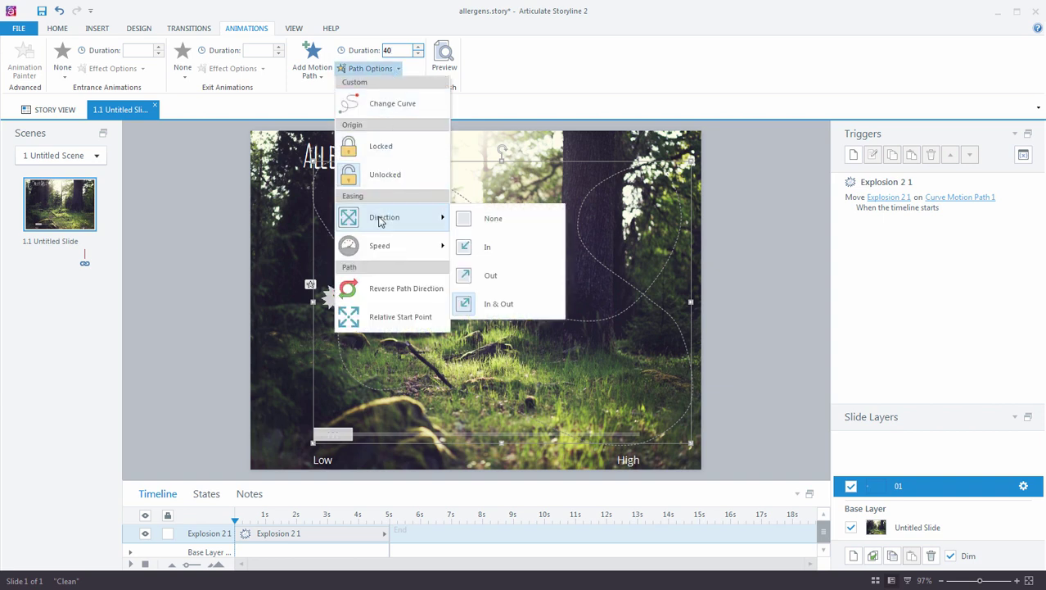
pyautogui.click(472, 219)
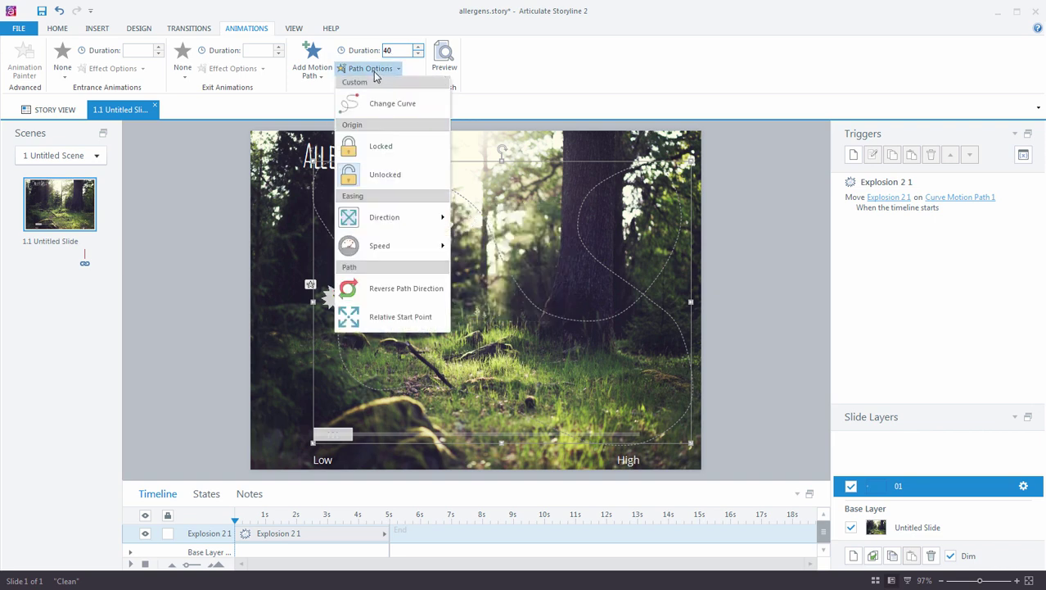
pyautogui.click(386, 319)
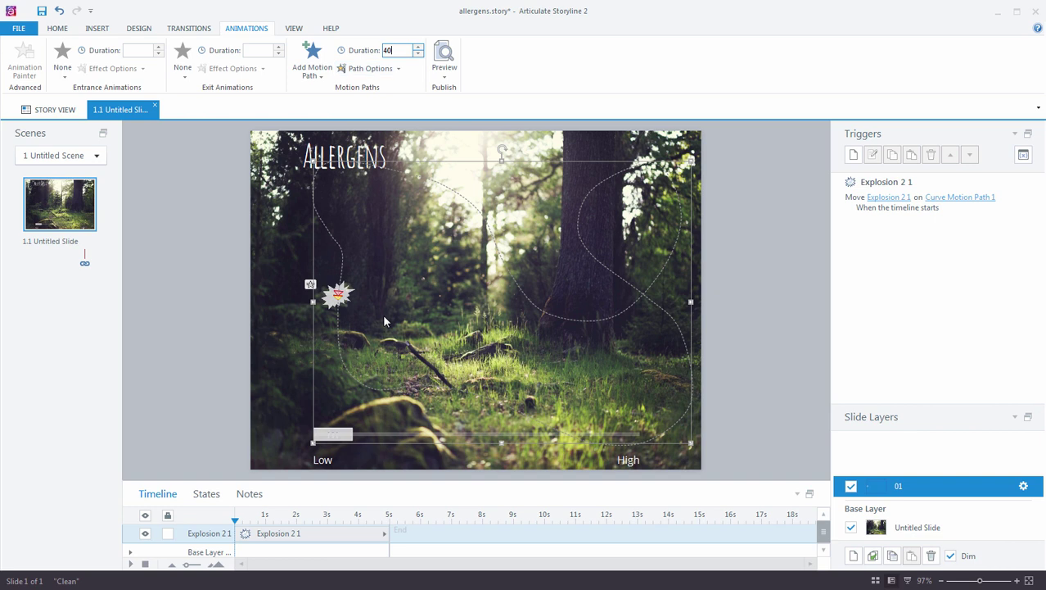
# - Copy and paste the explosion's move trigger to create a duplicate
pyautogui.click(847, 208)
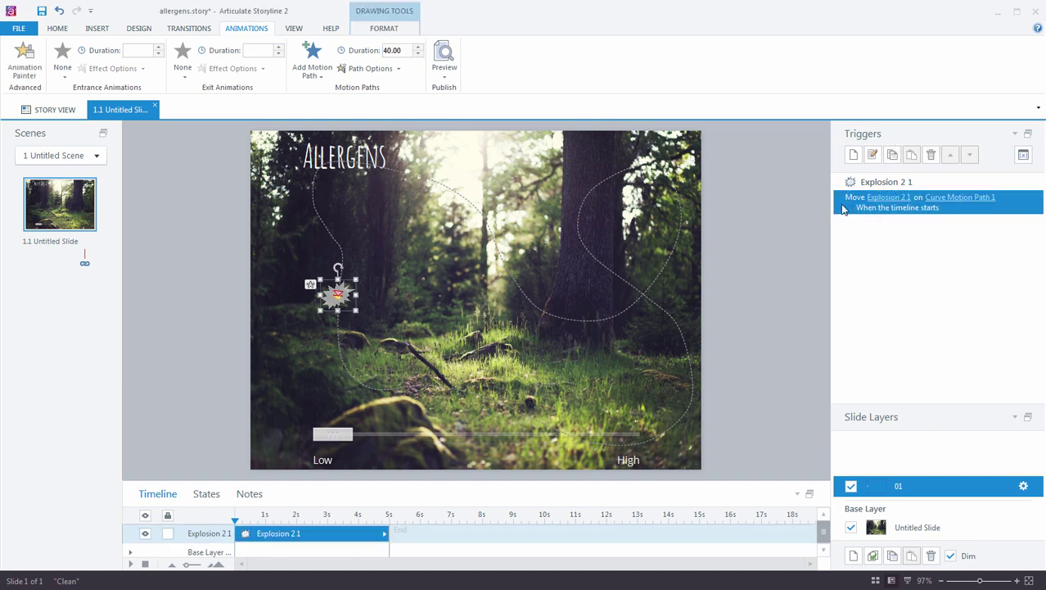
pyautogui.click(893, 155)
pyautogui.click(912, 156)
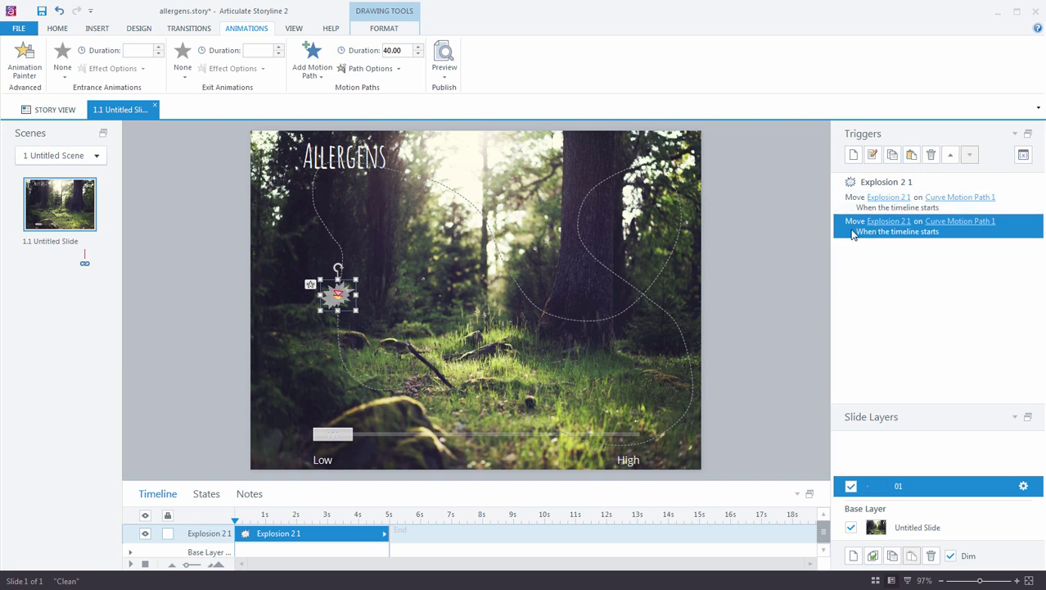
# - Change the duplicate trigger to fire when Curve Motion Path 1 animation completes
pyautogui.doubleClick(852, 234)
pyautogui.moveTo(577, 63); pyautogui.dragTo(667, 57)
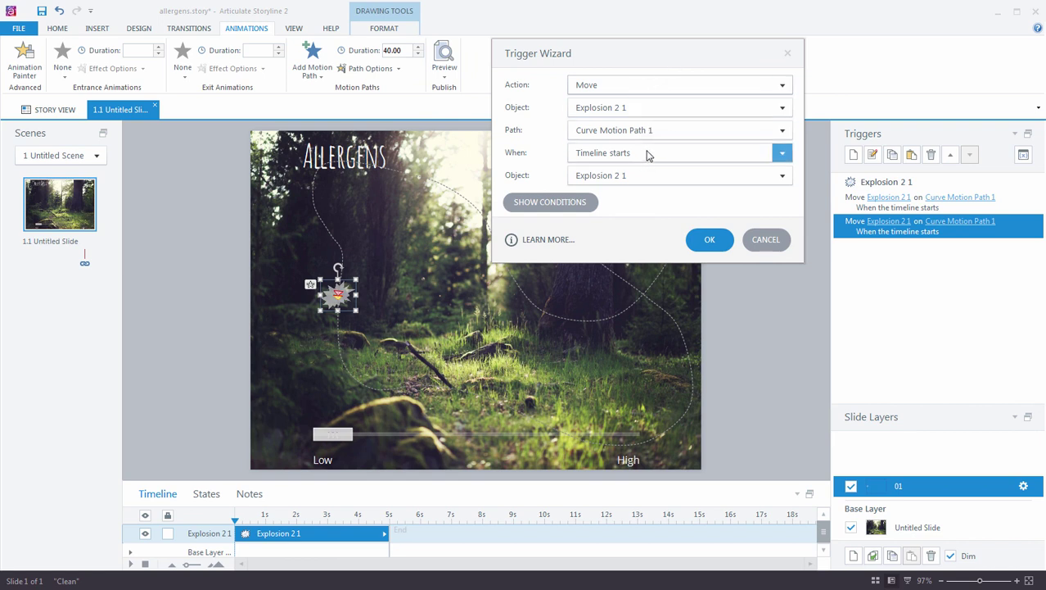
pyautogui.click(783, 155)
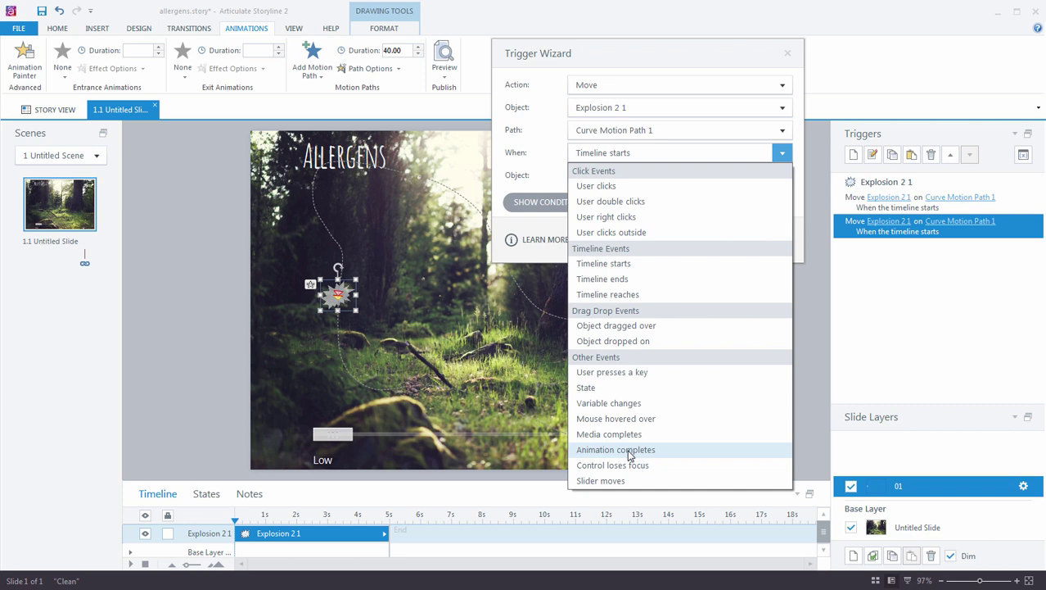
pyautogui.click(629, 454)
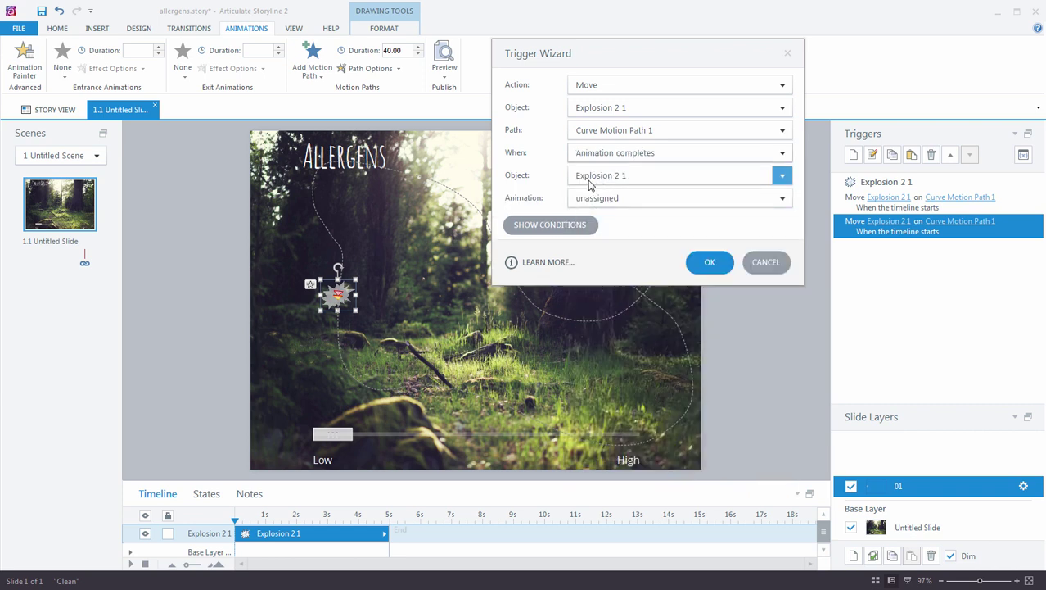
pyautogui.click(655, 198)
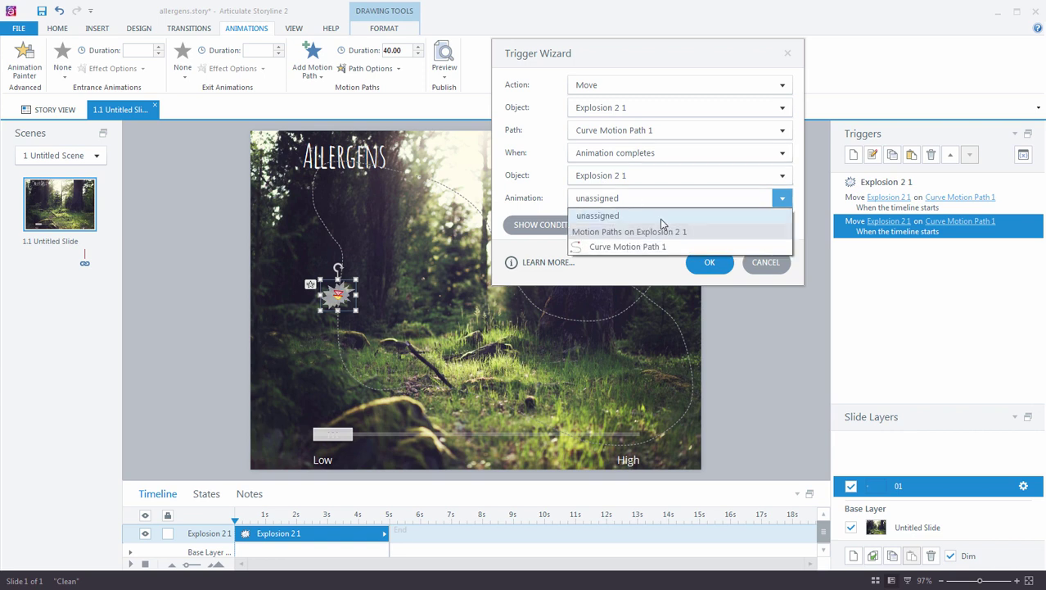
pyautogui.click(647, 246)
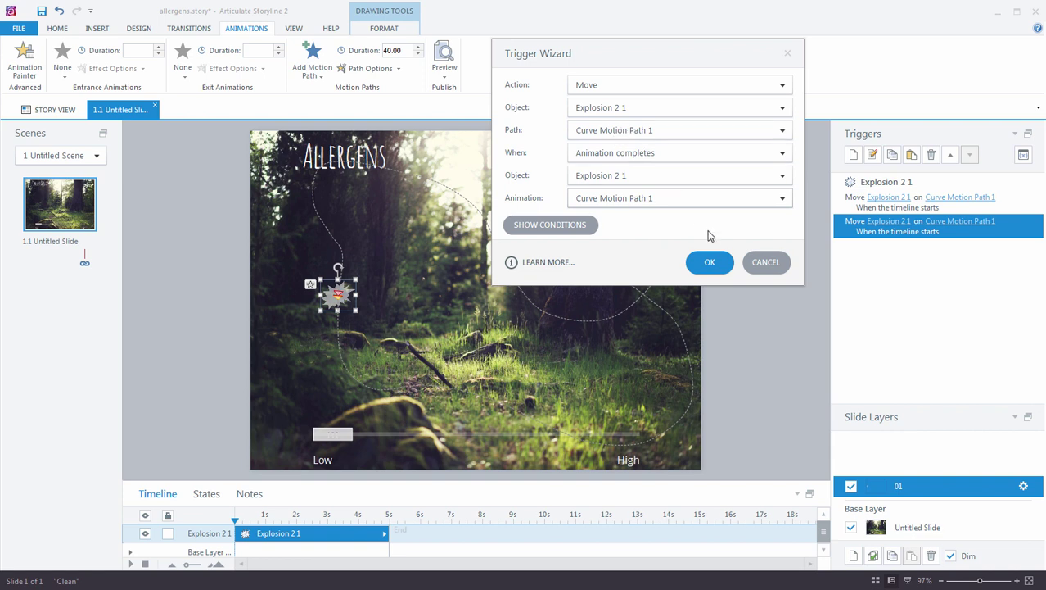
pyautogui.click(711, 262)
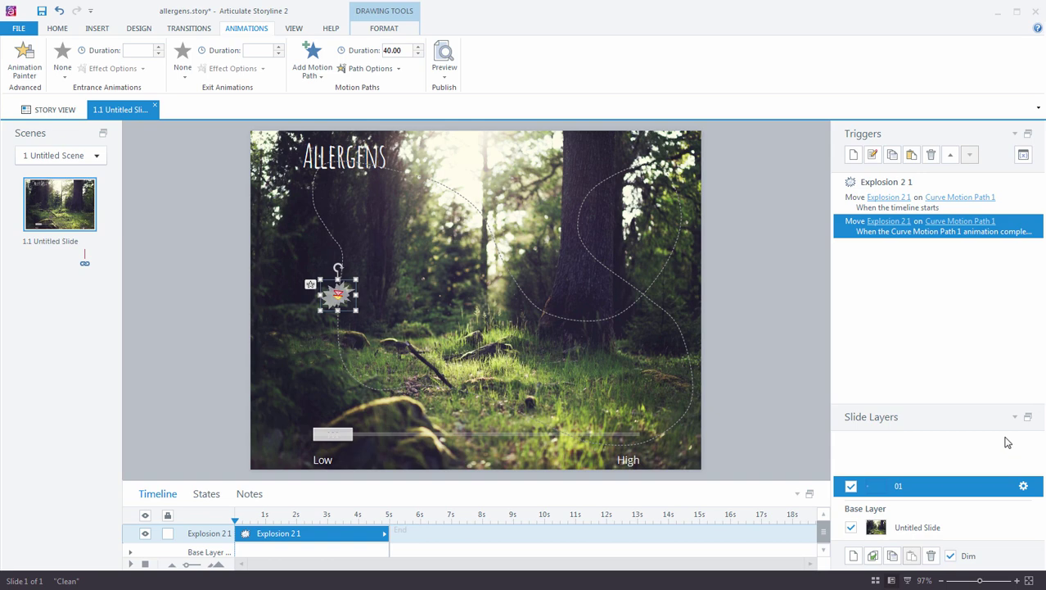
# - Set layer 01 properties: don't hide other layers, Allow seeking No, revisiting Resume saved state
pyautogui.click(1023, 486)
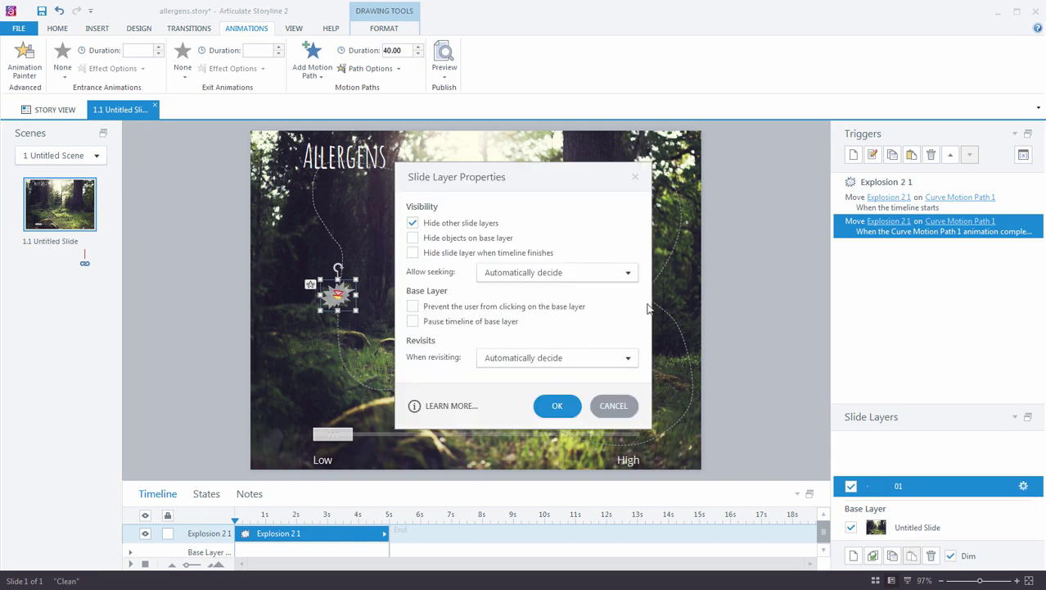
pyautogui.moveTo(533, 174); pyautogui.dragTo(528, 163)
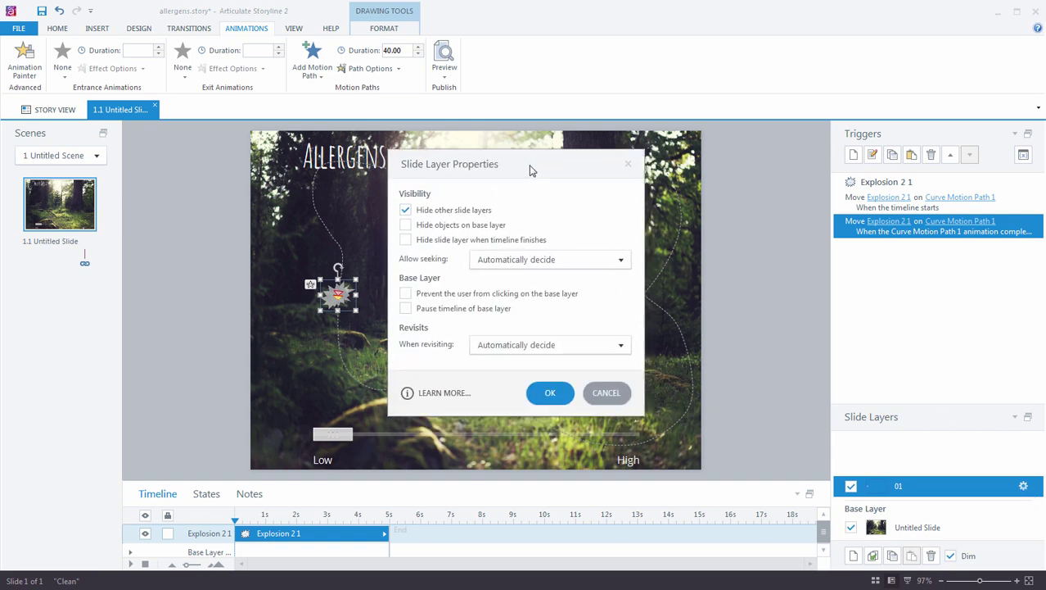
pyautogui.click(407, 211)
pyautogui.click(491, 259)
pyautogui.click(487, 308)
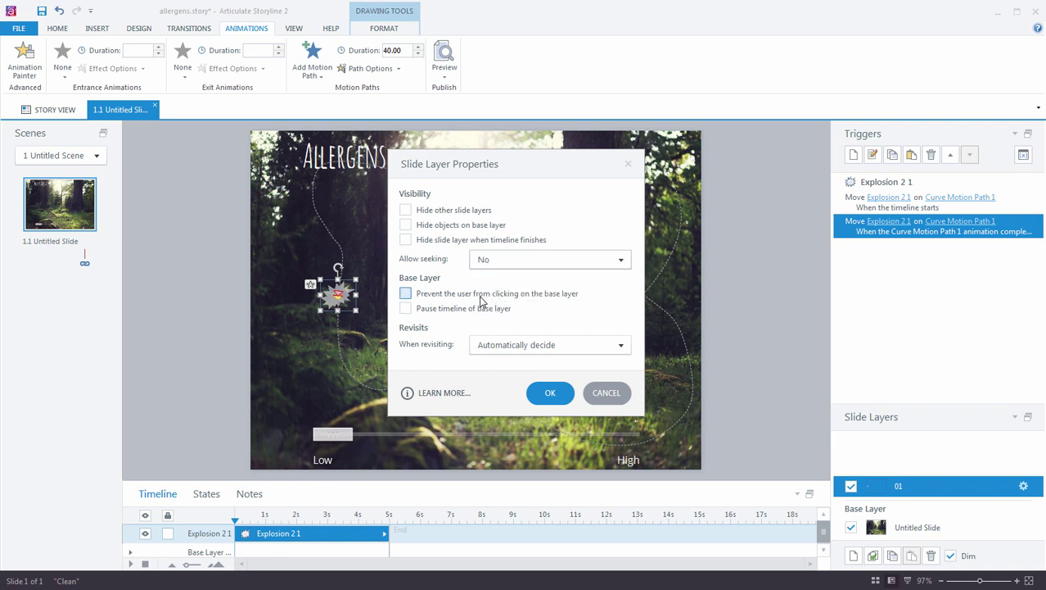
pyautogui.click(533, 347)
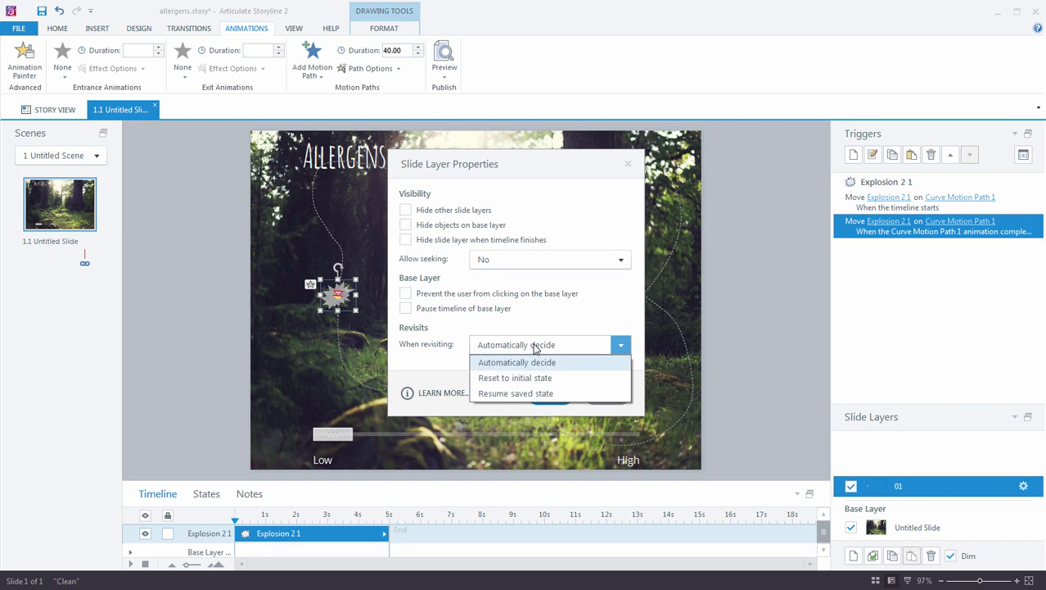
pyautogui.click(506, 394)
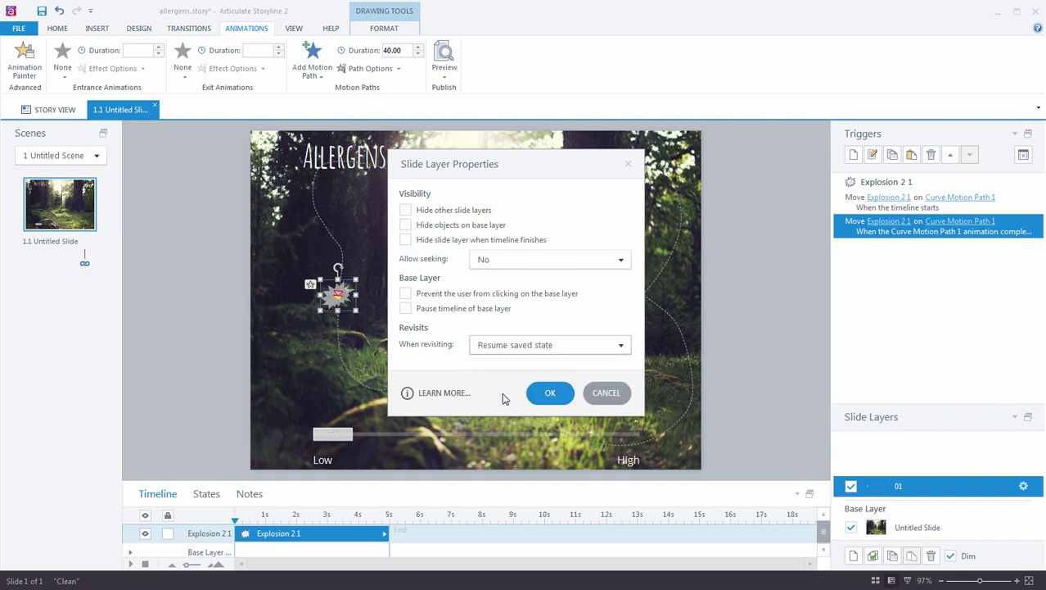
pyautogui.click(551, 394)
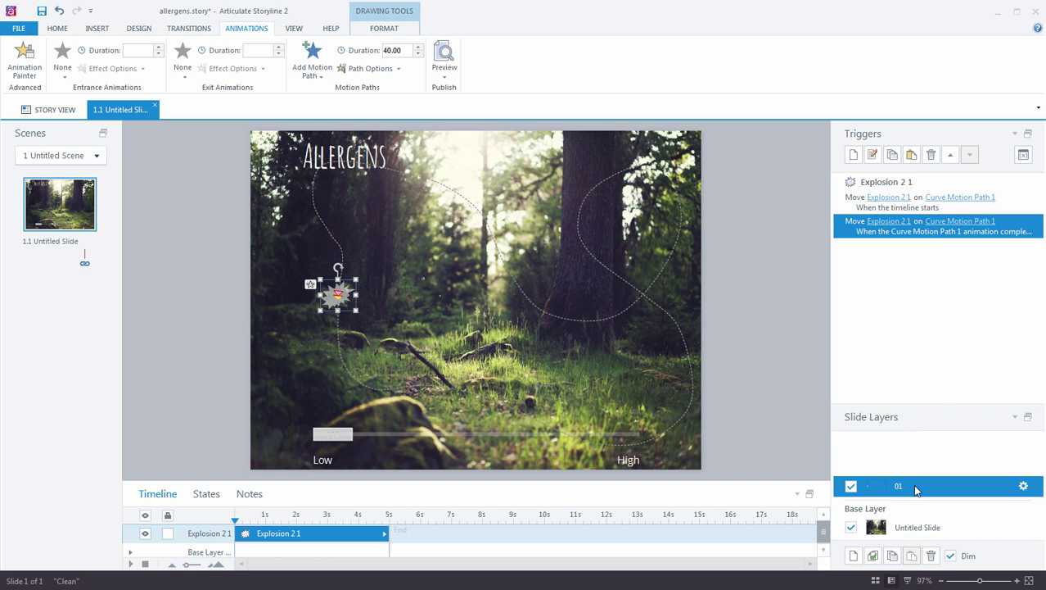
# - Duplicate layer 01 and rename the copy 02
pyautogui.rightClick(917, 489)
pyautogui.click(938, 529)
pyautogui.rightClick(917, 490)
pyautogui.click(942, 503)
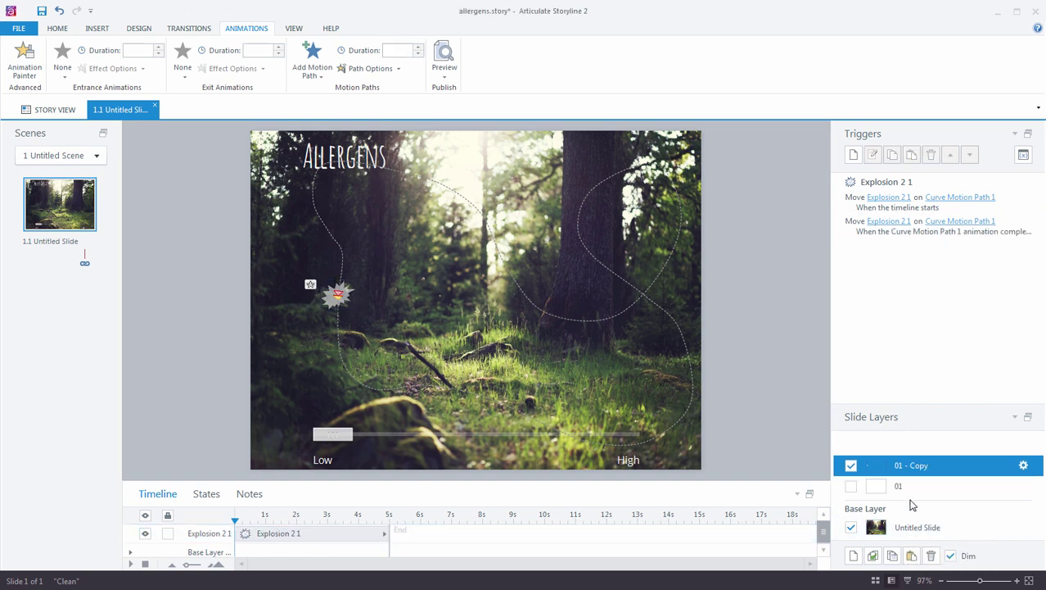
pyautogui.doubleClick(910, 467)
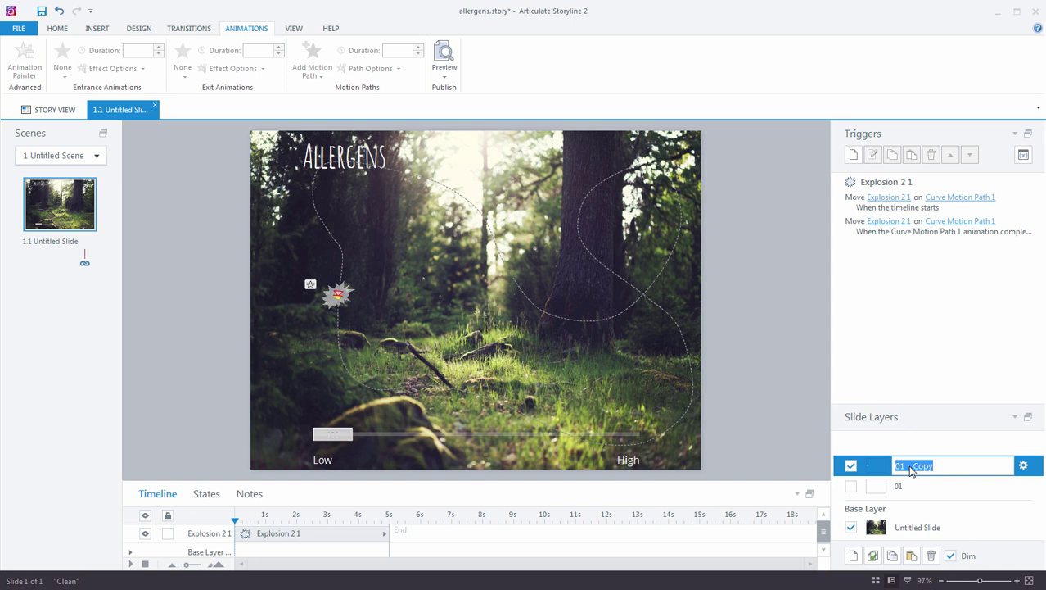
pyautogui.write('02')
pyautogui.press('Return')
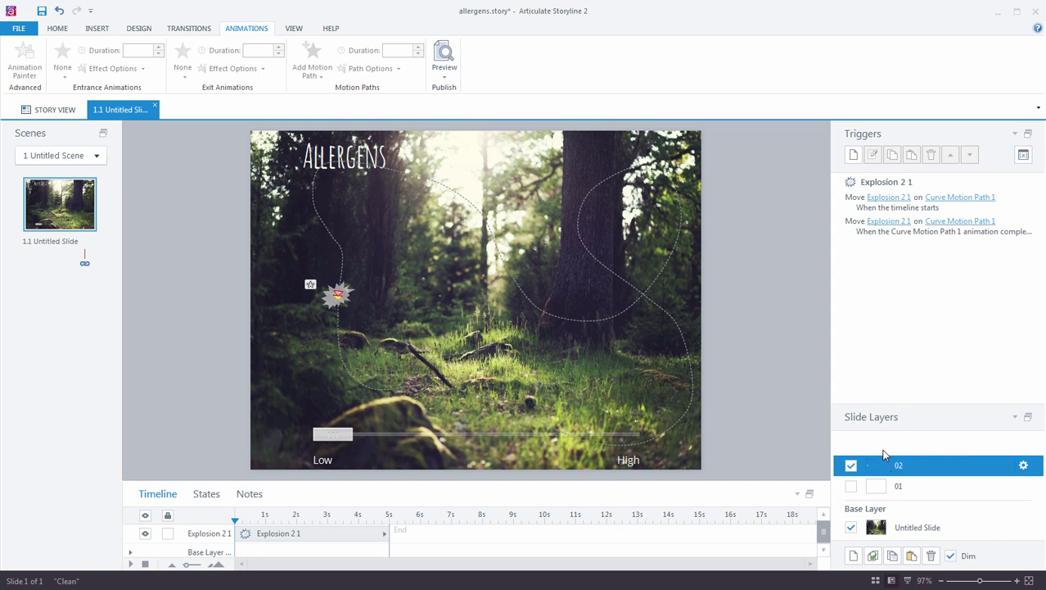
# - Change the curve of layer 02's explosion by drawing a new looping path
pyautogui.click(338, 293)
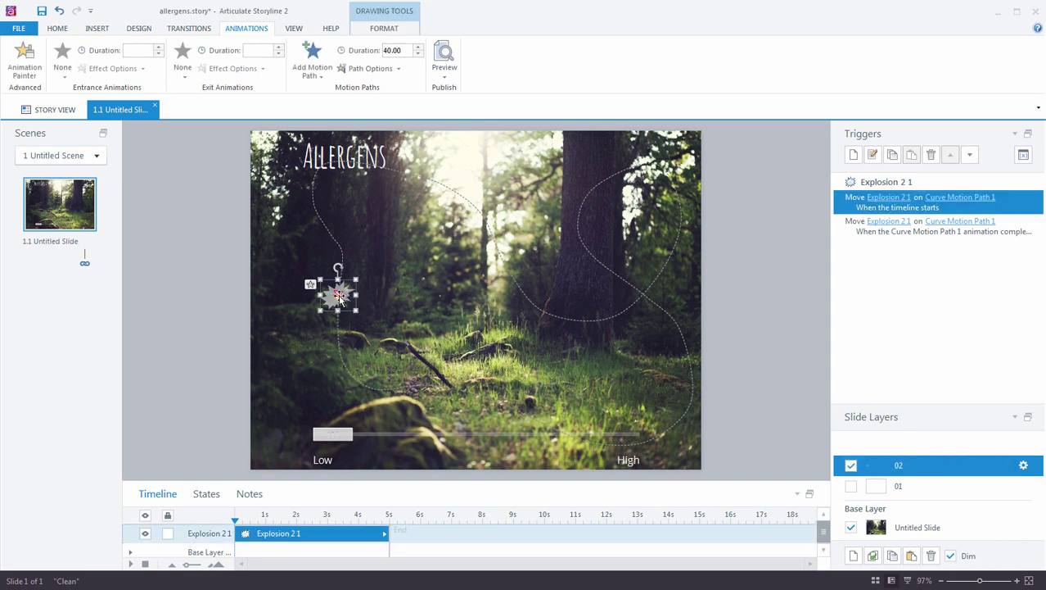
pyautogui.click(364, 69)
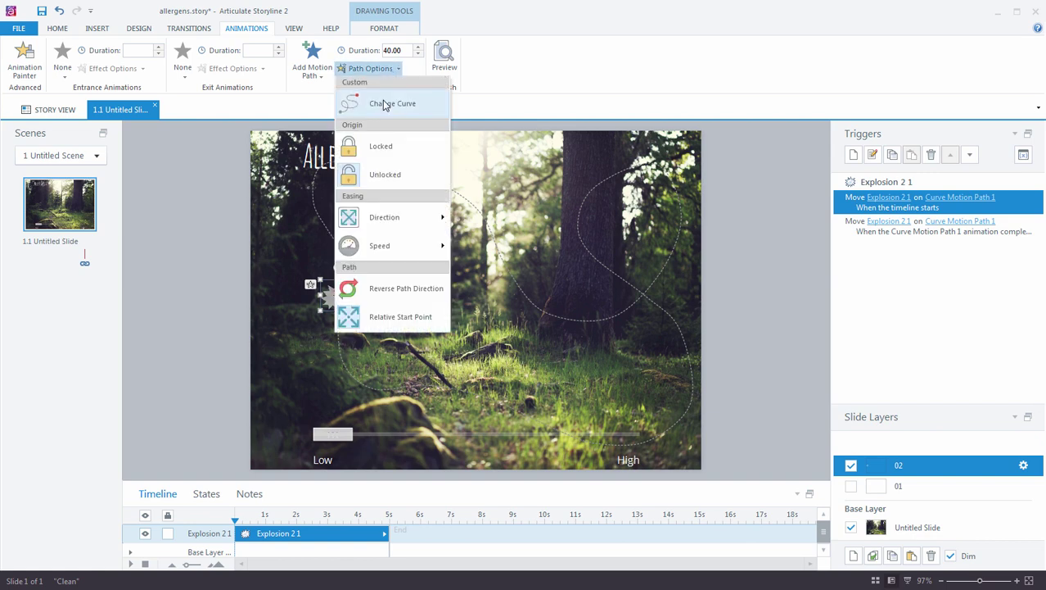
pyautogui.click(384, 104)
pyautogui.click(338, 295)
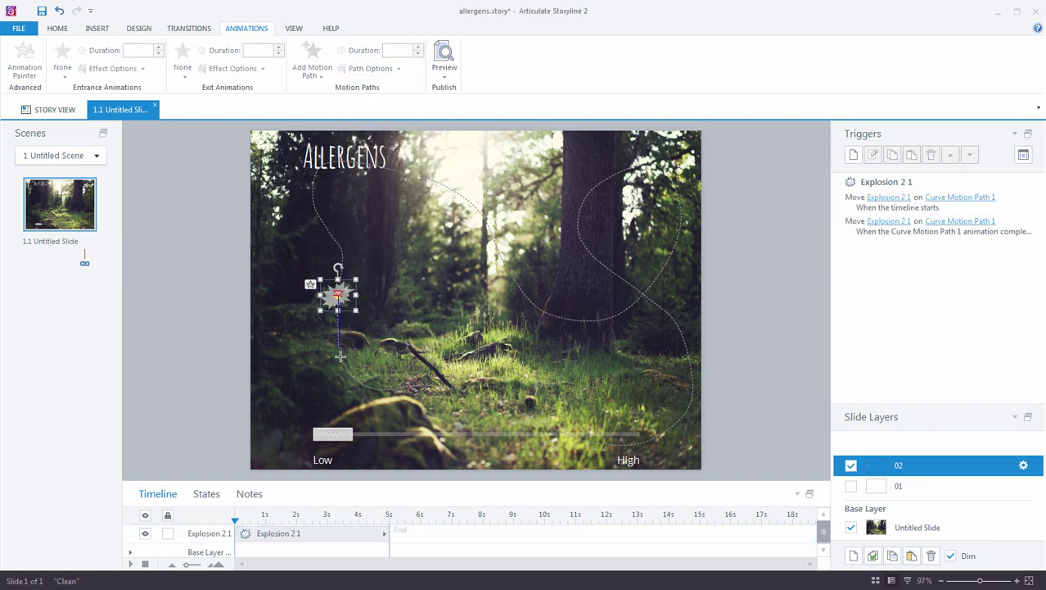
pyautogui.moveTo(340, 356)
pyautogui.mouseDown()
pyautogui.moveTo(457, 414)
pyautogui.moveTo(598, 381)
pyautogui.moveTo(610, 280)
pyautogui.moveTo(445, 234)
pyautogui.moveTo(629, 210)
pyautogui.moveTo(528, 318)
pyautogui.moveTo(370, 211)
pyautogui.moveTo(340, 283)
pyautogui.mouseUp()
pyautogui.click(343, 287)
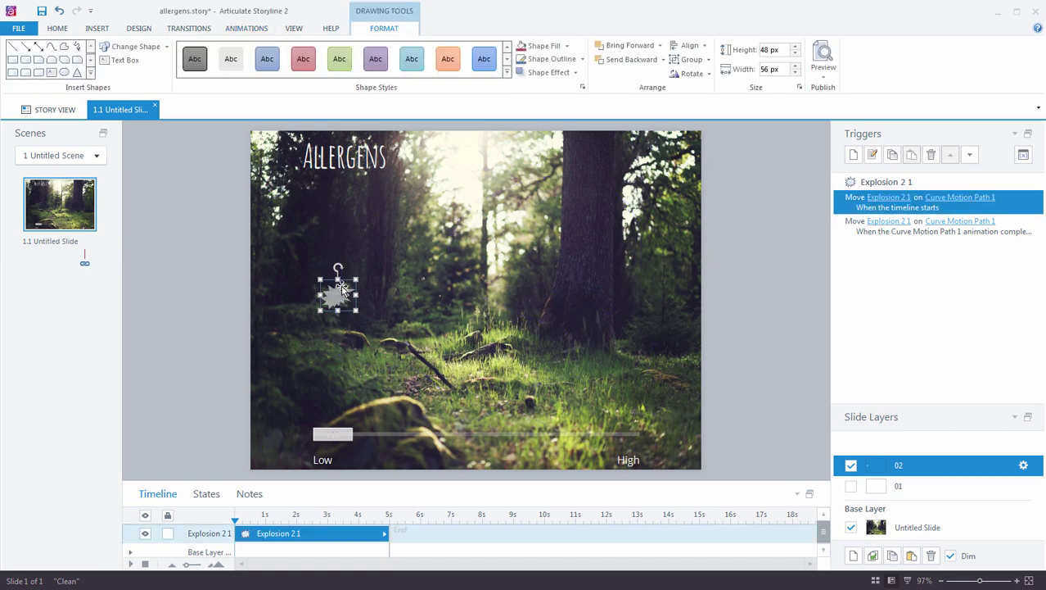
pyautogui.click(261, 28)
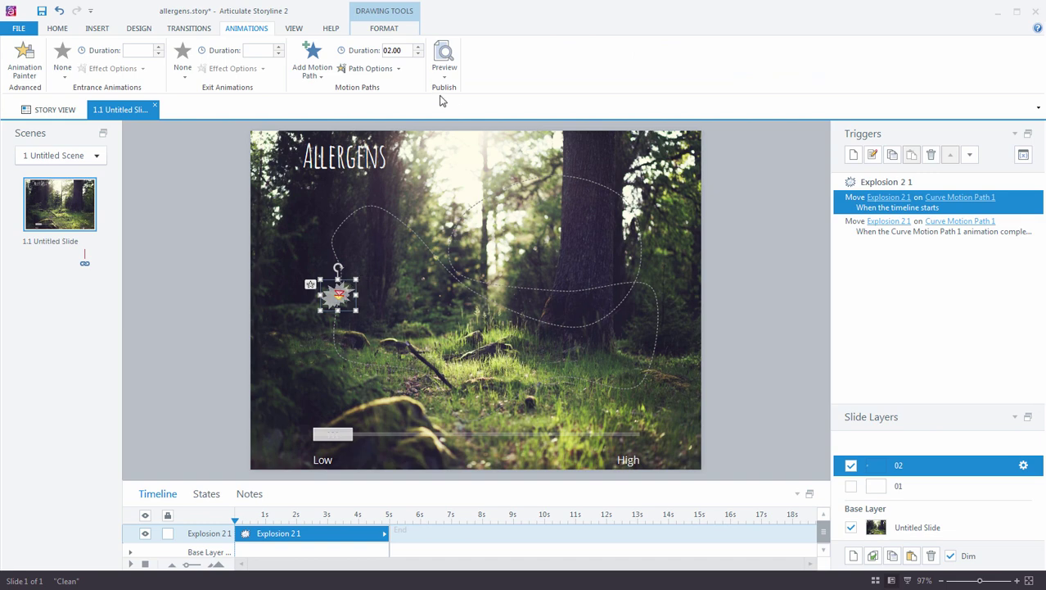
# - Set layer 02's explosion path duration to 40 with direction None
pyautogui.doubleClick(395, 50)
pyautogui.write('2')
pyautogui.write('40')
pyautogui.click(393, 71)
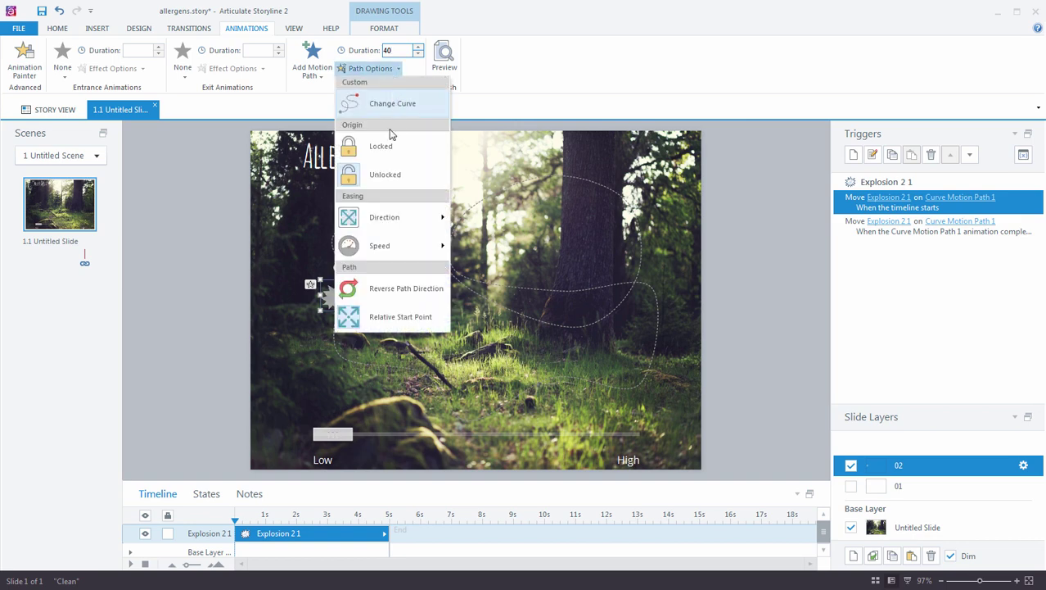
pyautogui.moveTo(392, 217)
pyautogui.click(460, 218)
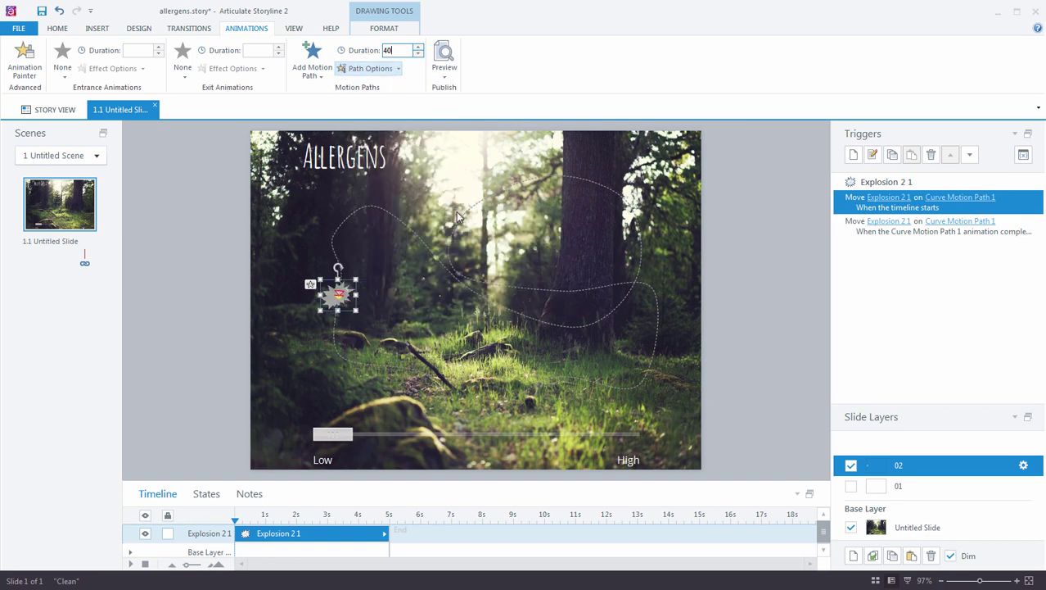
pyautogui.click(360, 70)
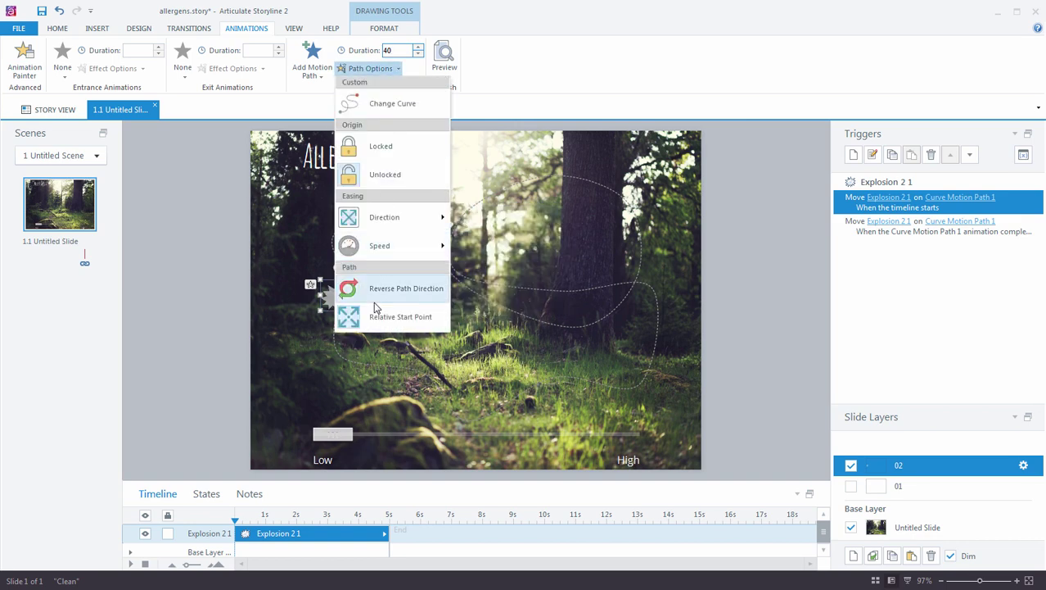
pyautogui.click(281, 309)
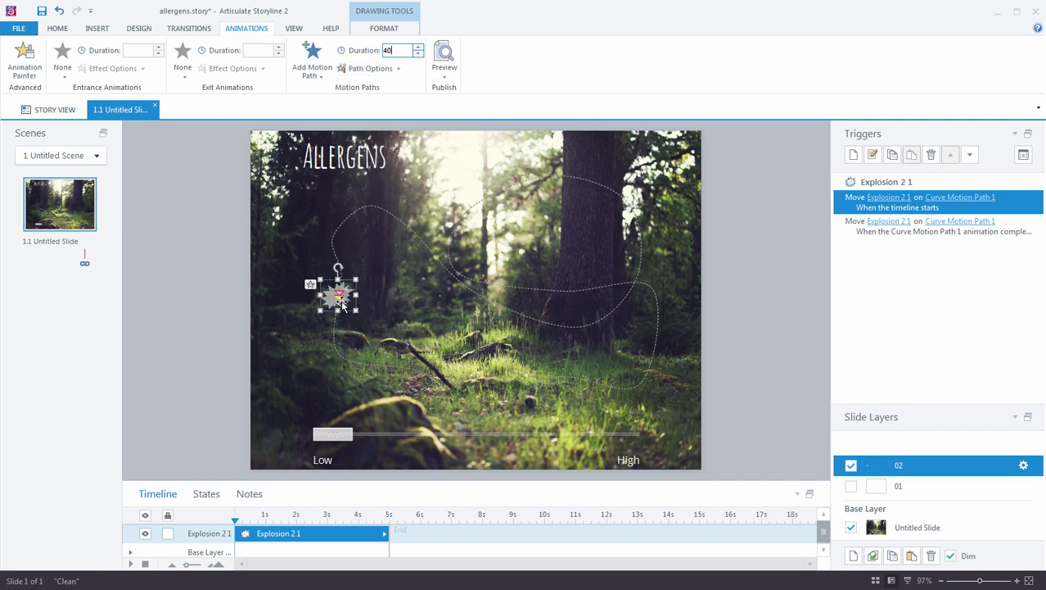
# - Move the explosion onto the right-hand tree trunk and replace its old path with a new one
pyautogui.moveTo(326, 301); pyautogui.dragTo(583, 239)
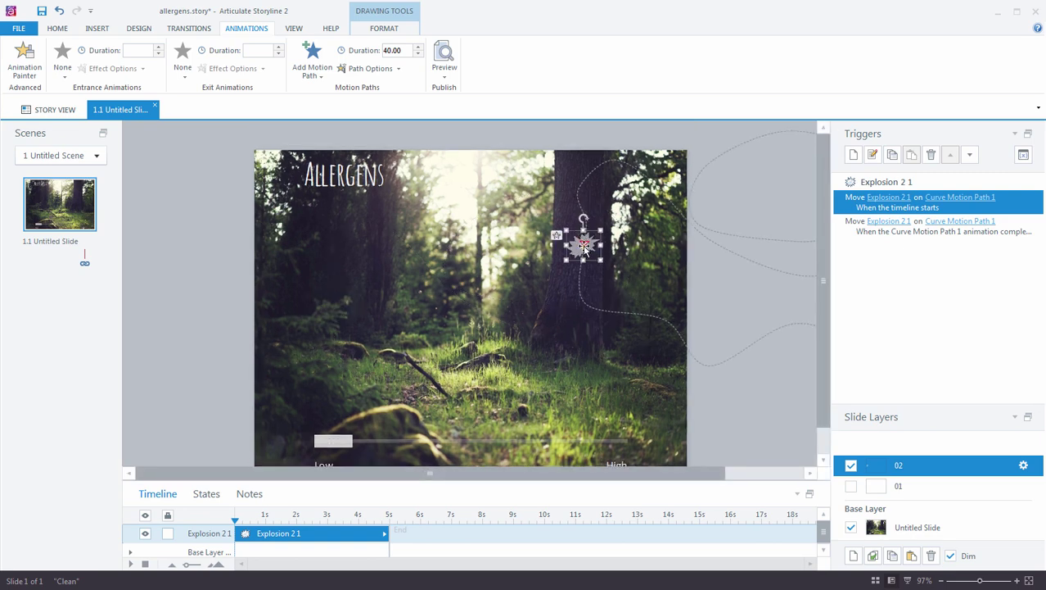
pyautogui.click(688, 221)
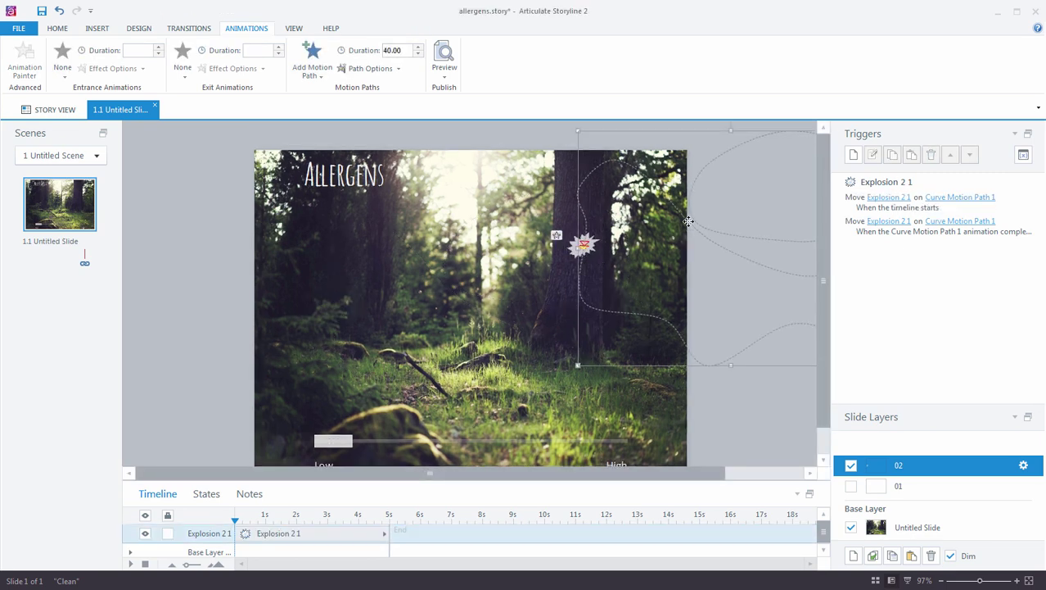
pyautogui.press('Delete')
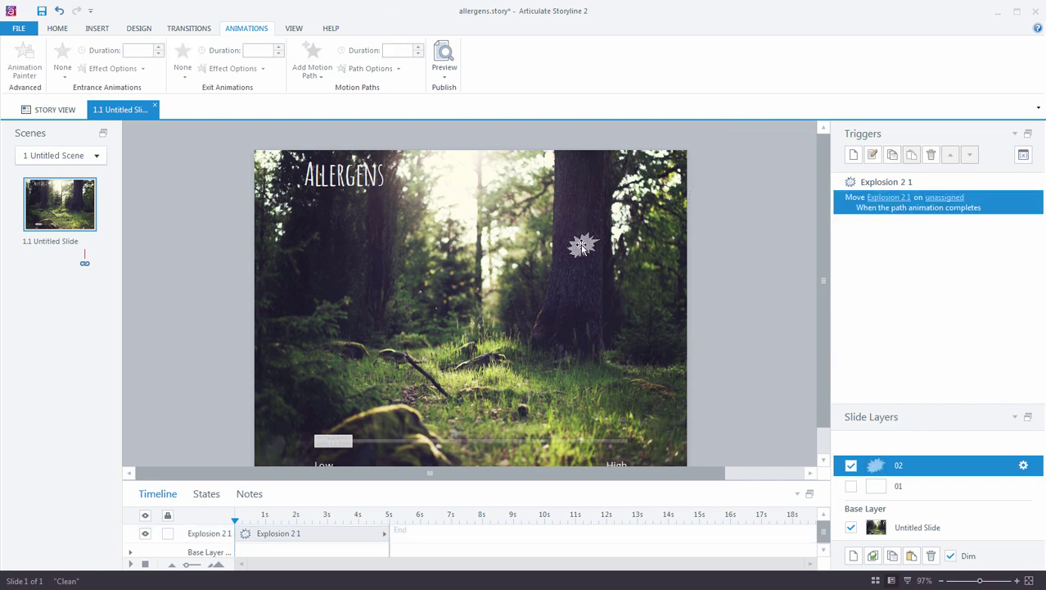
pyautogui.click(312, 61)
pyautogui.click(370, 238)
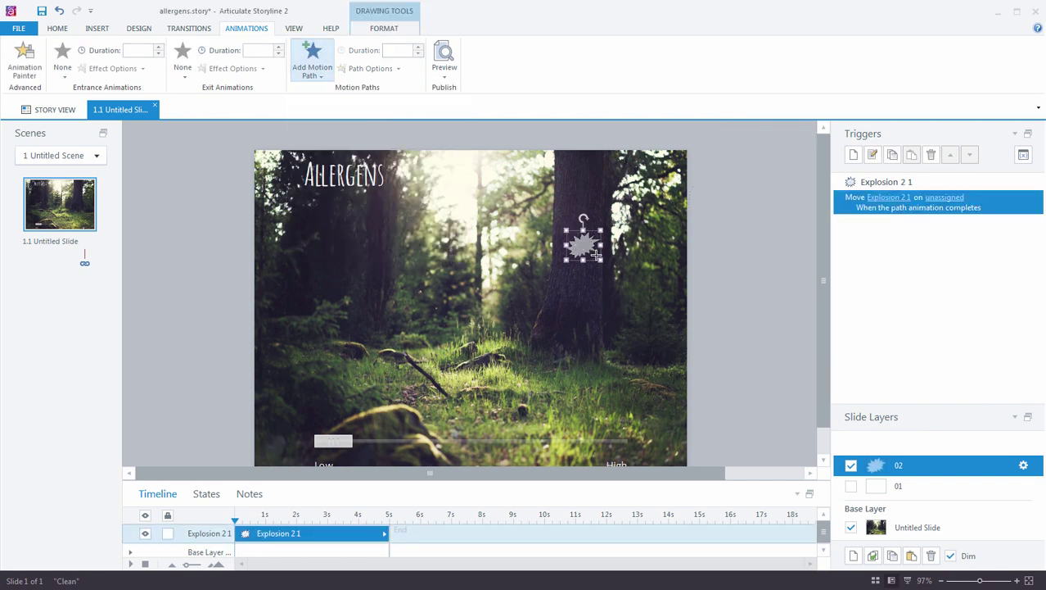
pyautogui.moveTo(602, 264)
pyautogui.mouseDown()
pyautogui.moveTo(612, 377)
pyautogui.moveTo(449, 390)
pyautogui.moveTo(281, 344)
pyautogui.moveTo(332, 222)
pyautogui.moveTo(518, 310)
pyautogui.moveTo(525, 226)
pyautogui.moveTo(565, 179)
pyautogui.moveTo(635, 249)
pyautogui.moveTo(552, 231)
pyautogui.moveTo(572, 280)
pyautogui.moveTo(592, 252)
pyautogui.mouseUp()
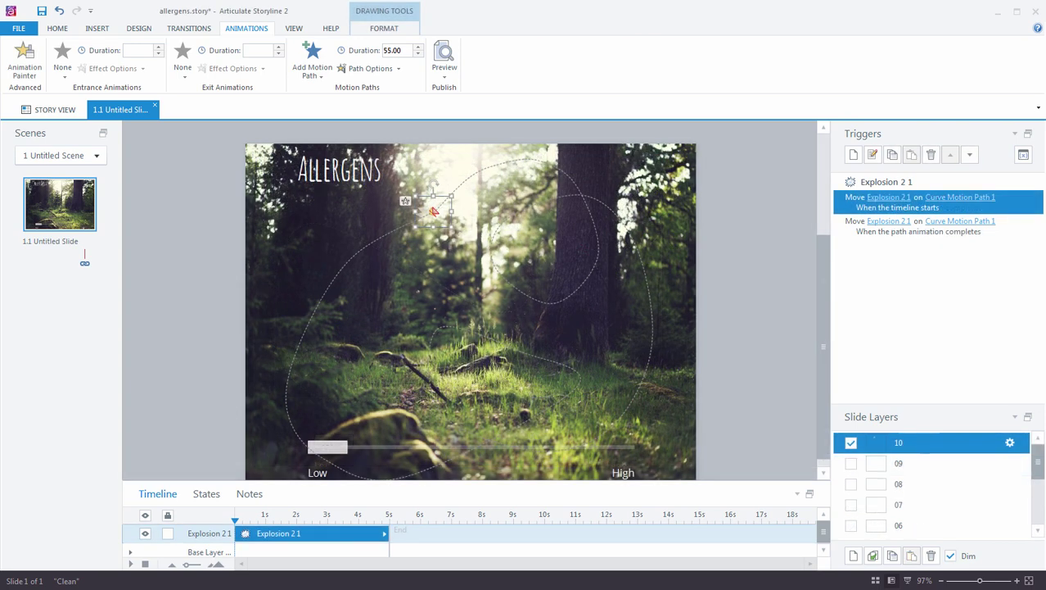
# - Review the explosion paths on layers 09, 08, 07, 03 and 01, then select the Base Layer
pyautogui.click(915, 464)
pyautogui.click(910, 485)
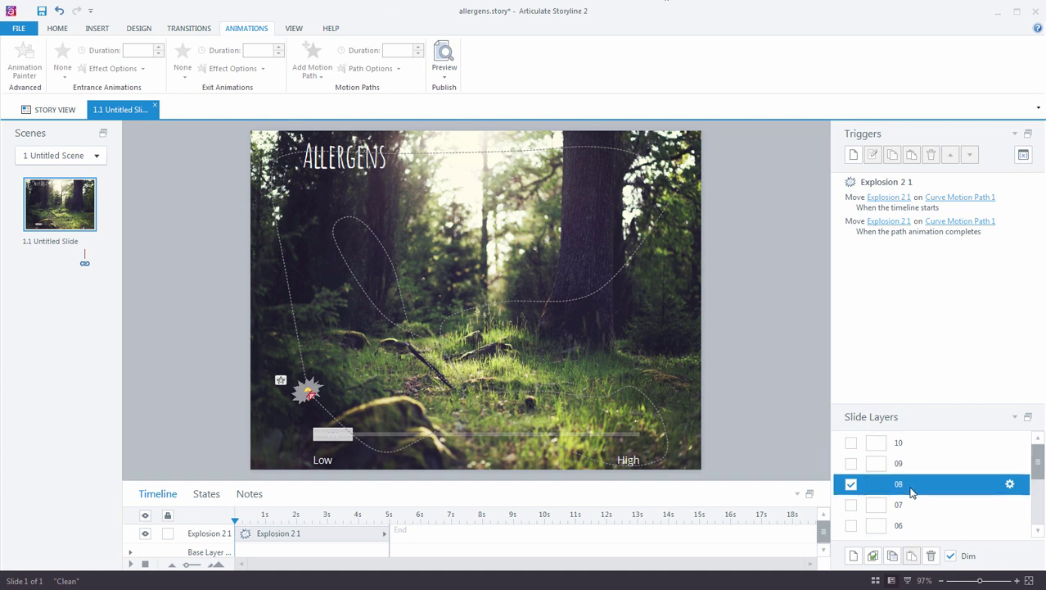
pyautogui.click(912, 505)
pyautogui.scroll(-3, 909, 464)
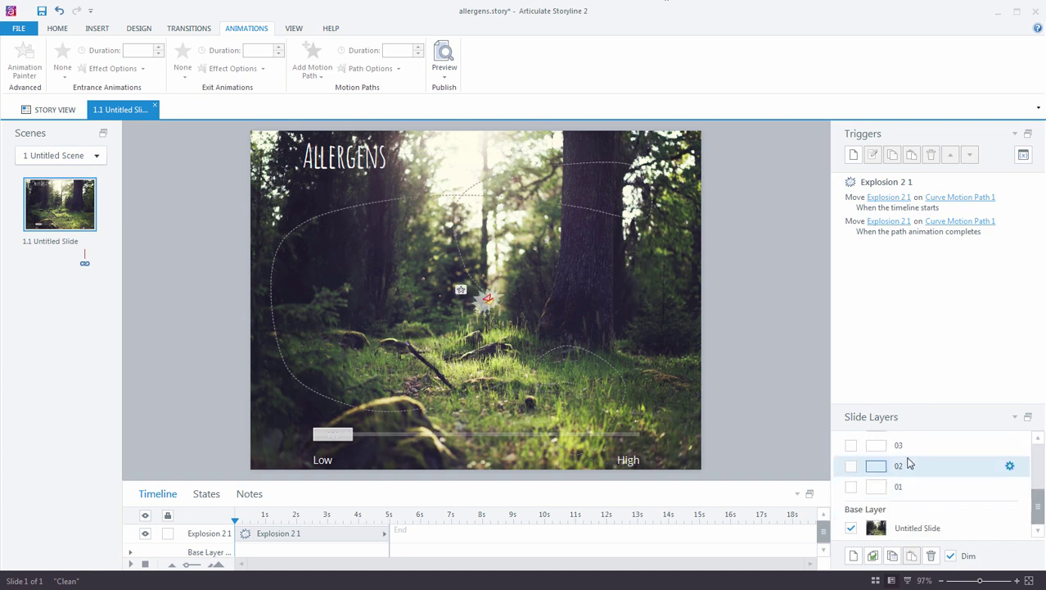
pyautogui.click(907, 446)
pyautogui.click(909, 487)
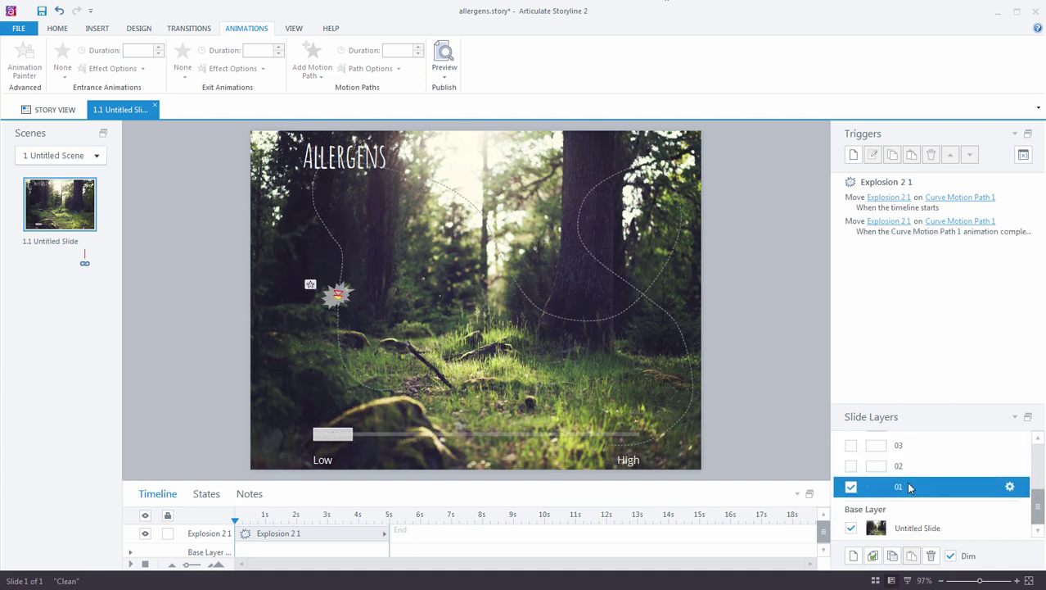
pyautogui.click(917, 530)
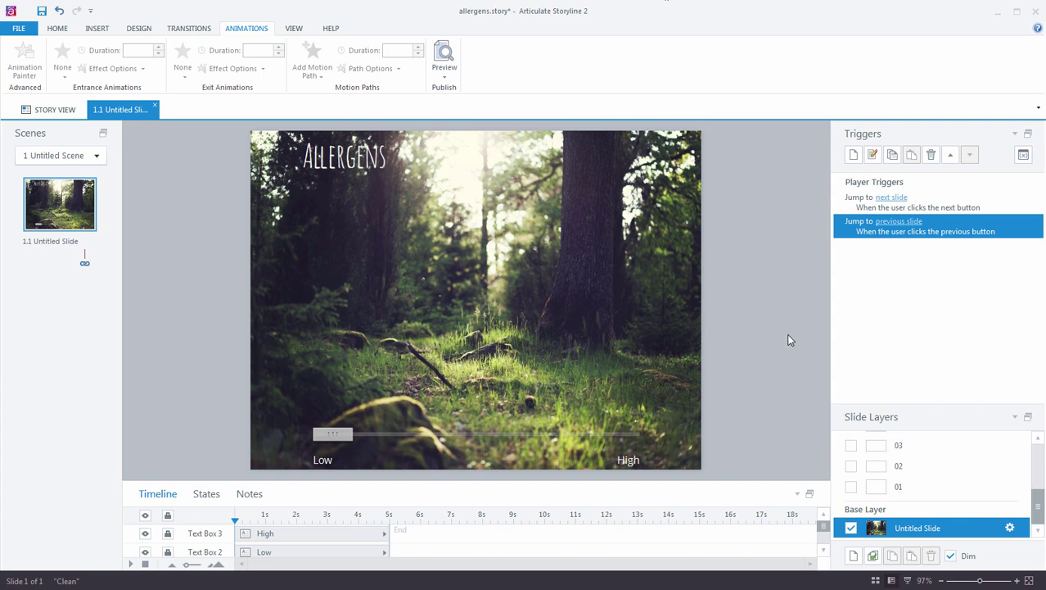
# - Add a trigger: Show layer 01 when Slider 1 moves, if Slider1 == Equal to 1
pyautogui.click(853, 154)
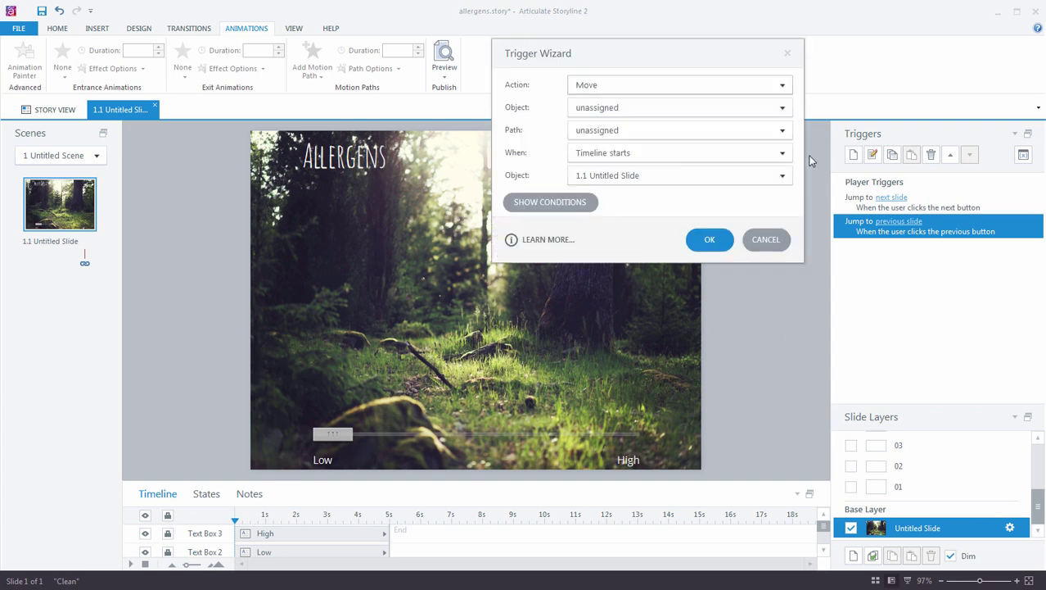
pyautogui.moveTo(626, 57); pyautogui.dragTo(534, 62)
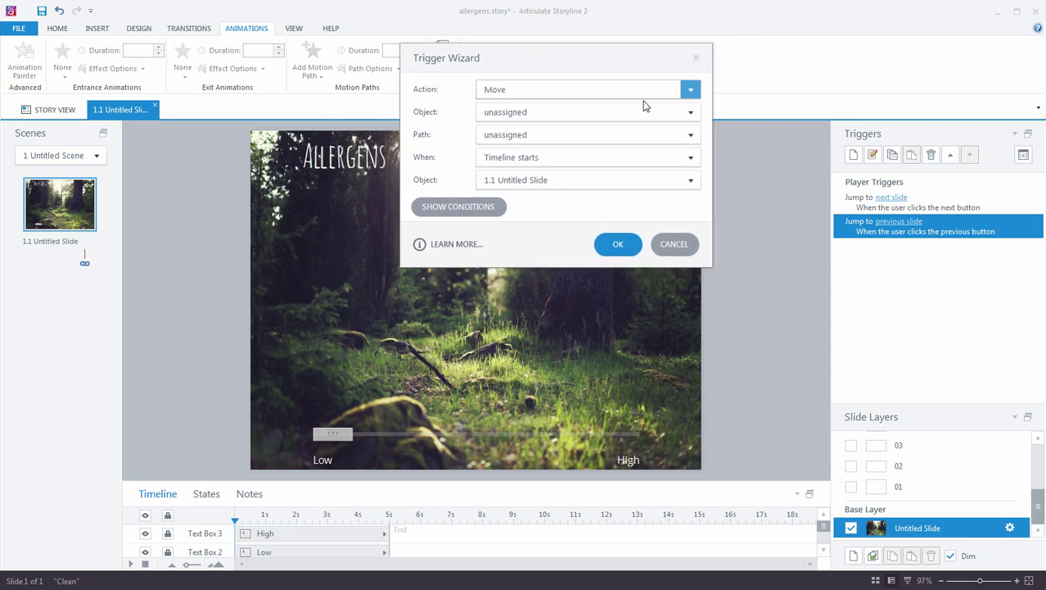
pyautogui.click(690, 92)
pyautogui.click(561, 137)
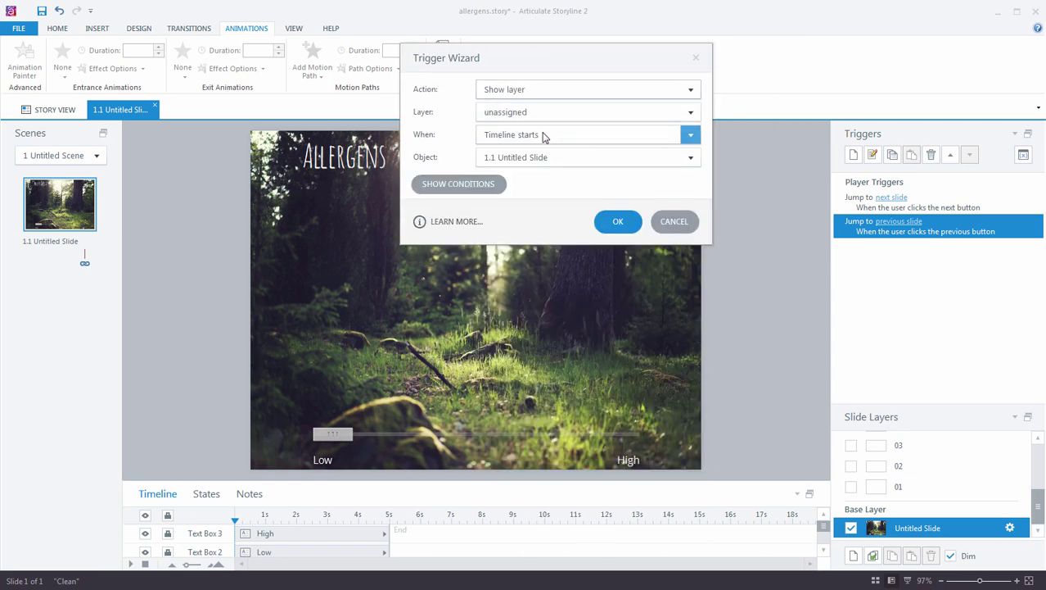
pyautogui.click(534, 114)
pyautogui.click(516, 284)
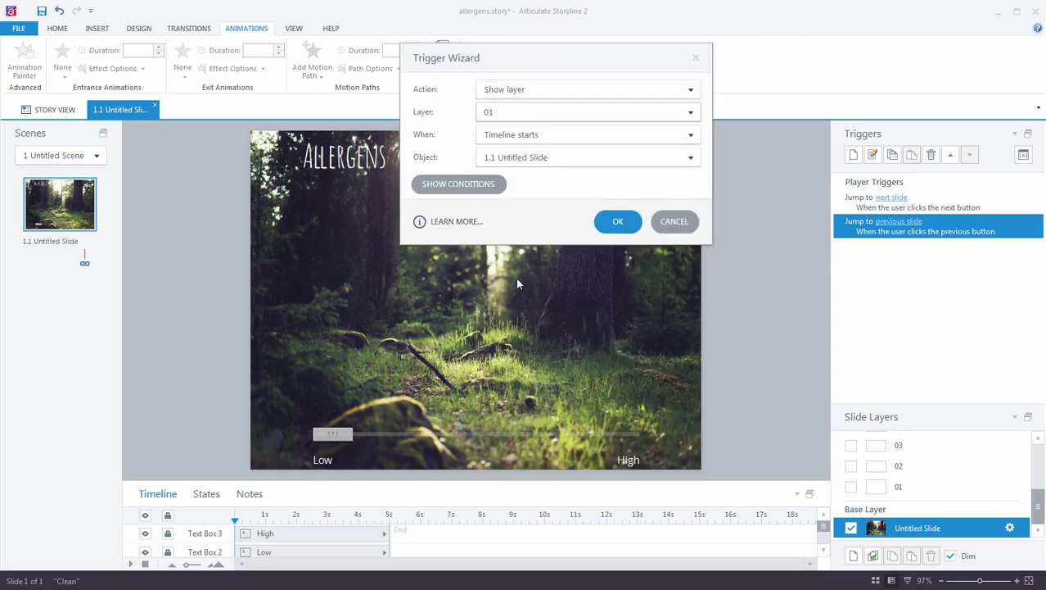
pyautogui.click(514, 137)
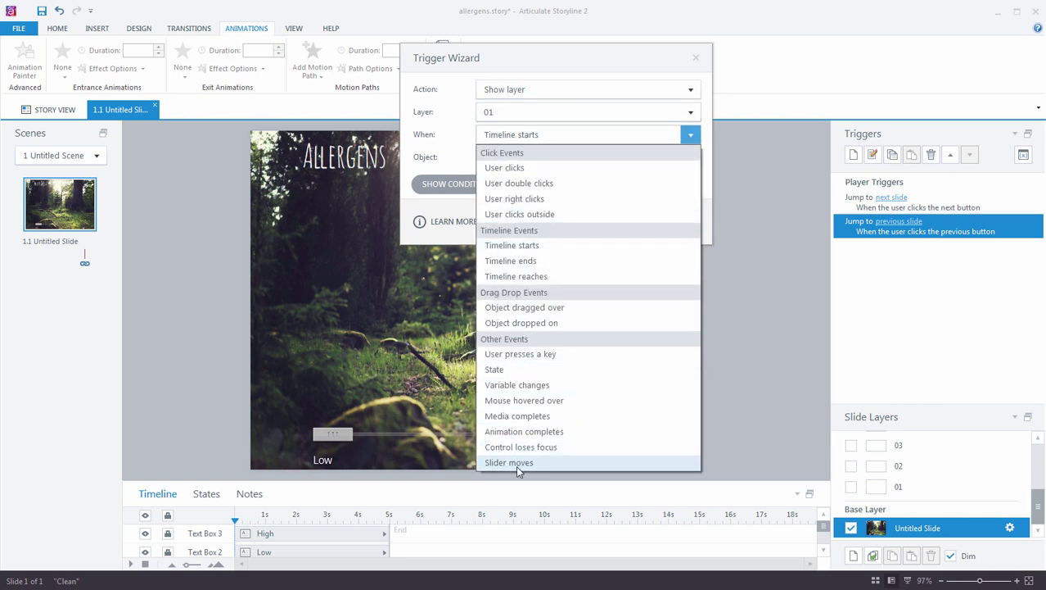
pyautogui.click(543, 463)
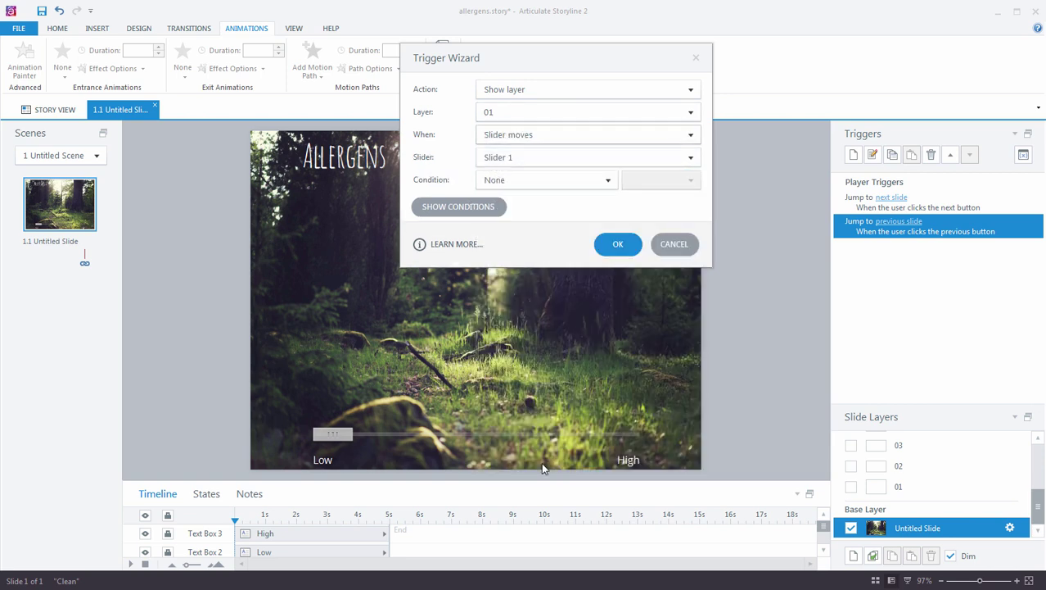
pyautogui.click(585, 183)
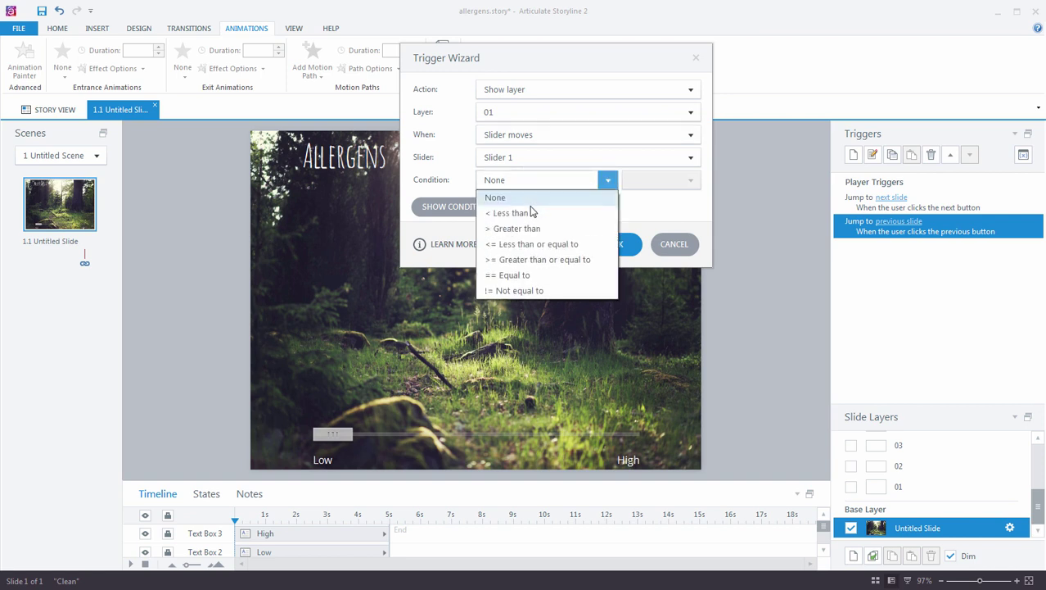
pyautogui.click(524, 273)
# - Finish the layer 01 show trigger at value 1, then duplicate it to show layer 02 at 2
pyautogui.write('1')
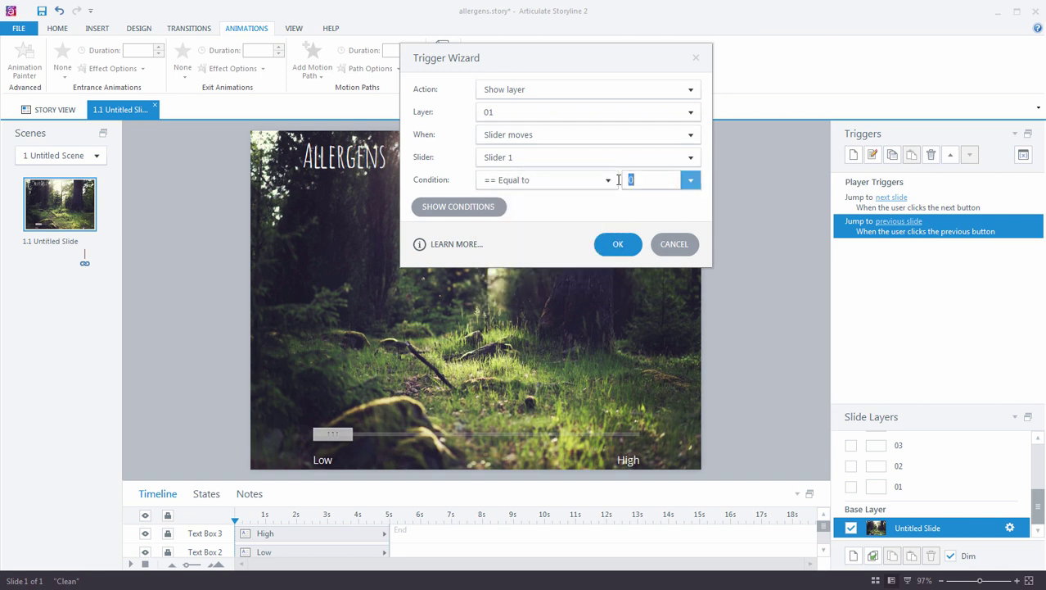
pyautogui.click(621, 244)
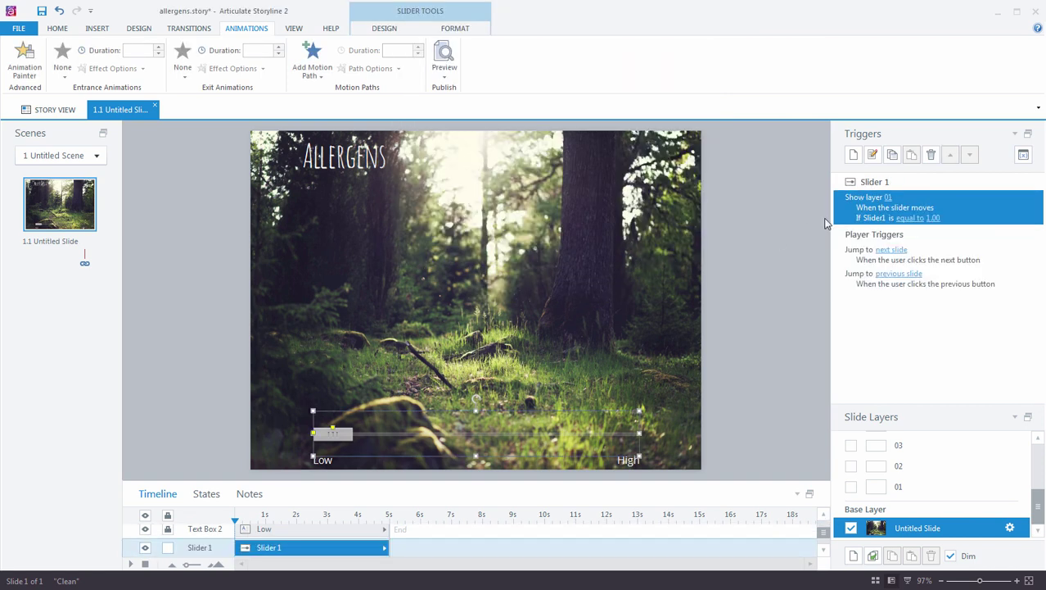
pyautogui.click(893, 154)
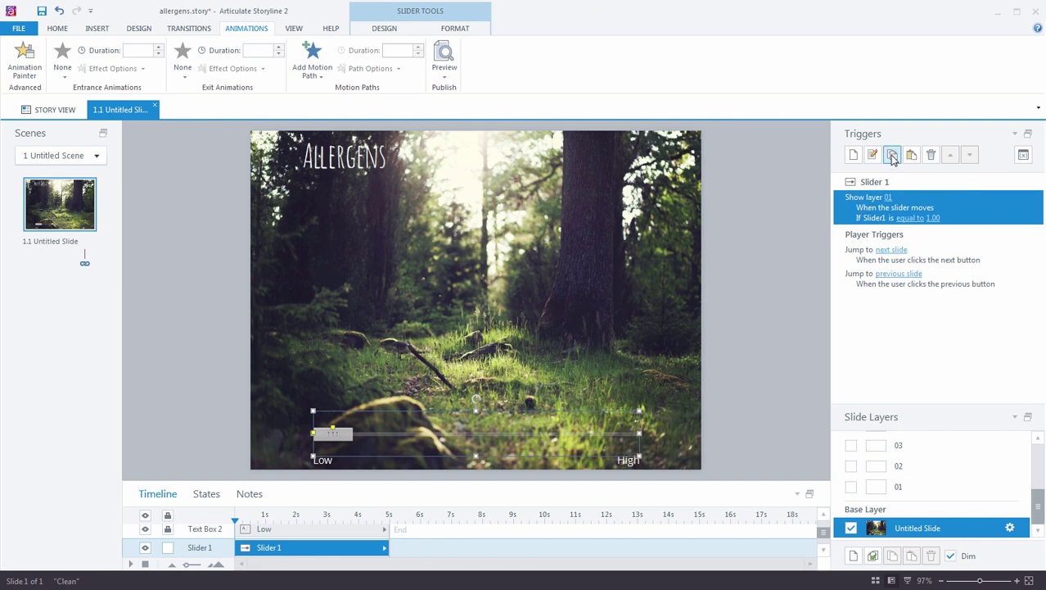
pyautogui.click(912, 156)
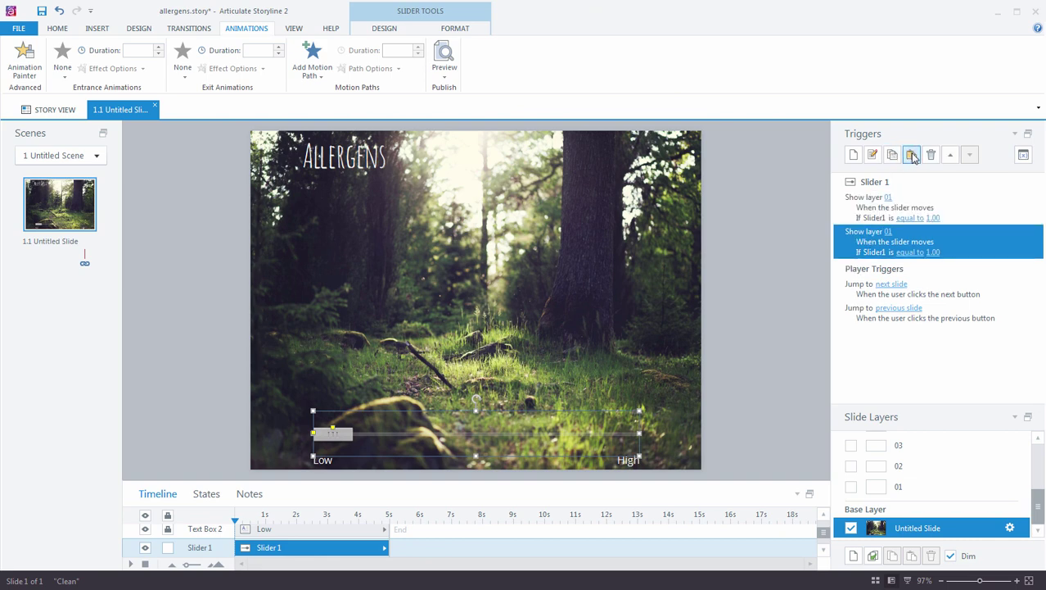
pyautogui.click(889, 234)
pyautogui.click(901, 274)
pyautogui.click(932, 252)
pyautogui.write('2')
# - Restore the layer 01 trigger, add a layer 03 trigger at value 3, and paste more for layers 04–10
pyautogui.click(851, 218)
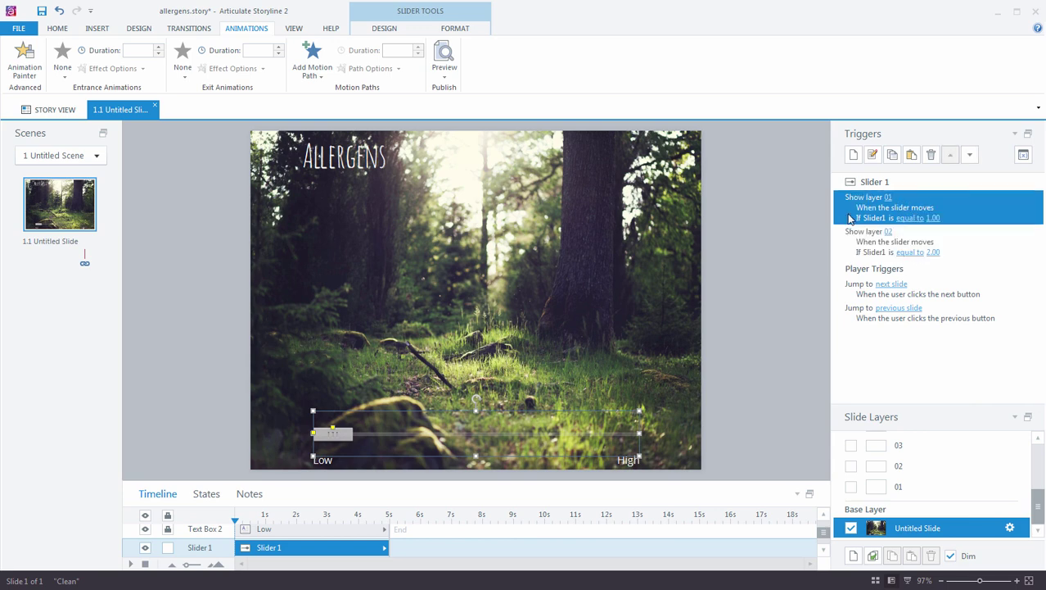
pyautogui.click(931, 155)
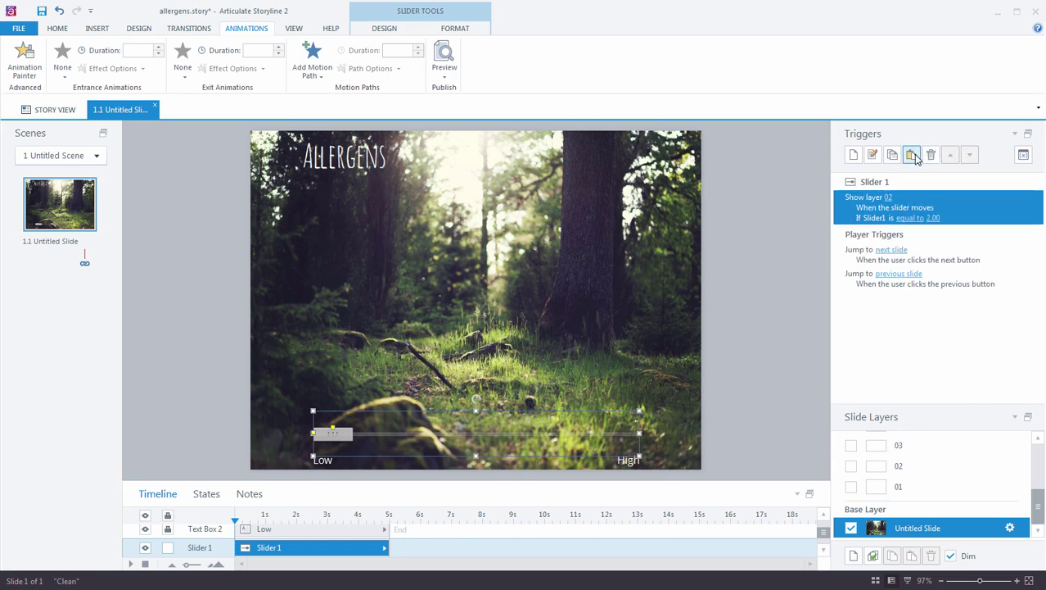
pyautogui.click(913, 155)
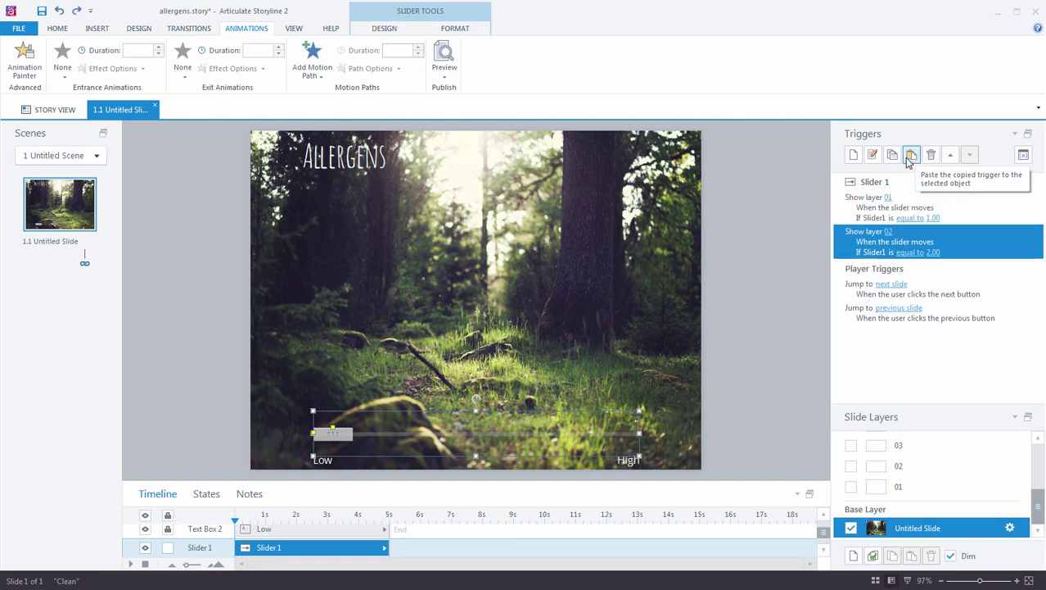
pyautogui.click(911, 156)
pyautogui.click(891, 266)
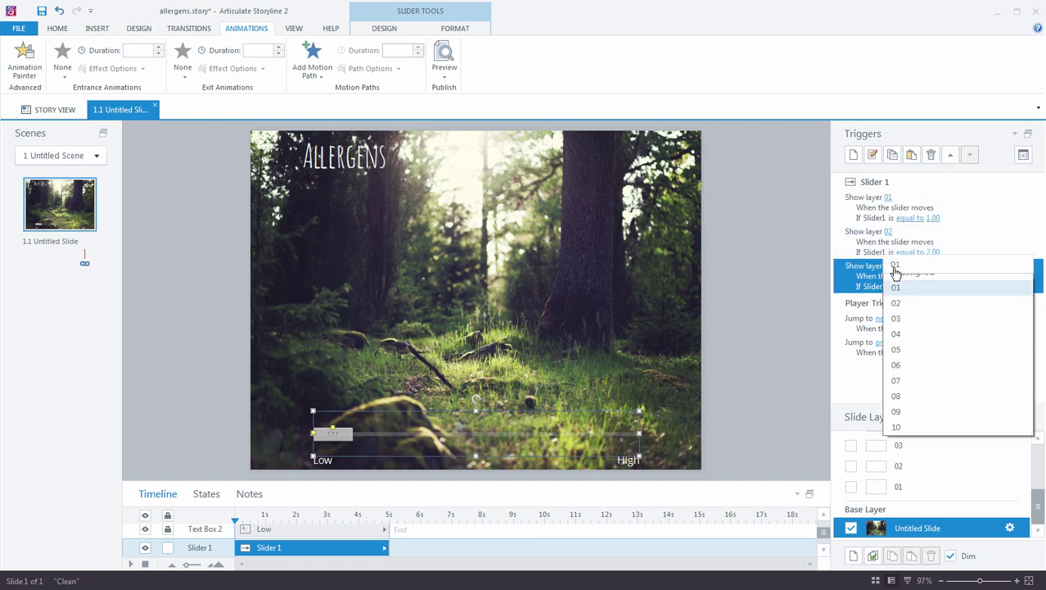
pyautogui.click(900, 329)
pyautogui.click(932, 285)
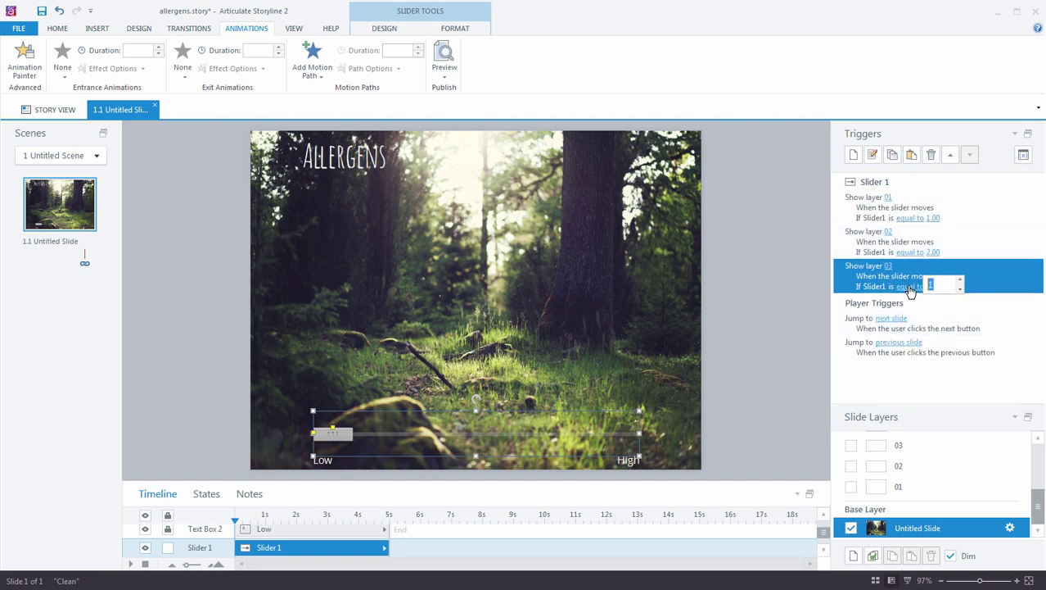
pyautogui.write('3')
pyautogui.click(862, 383)
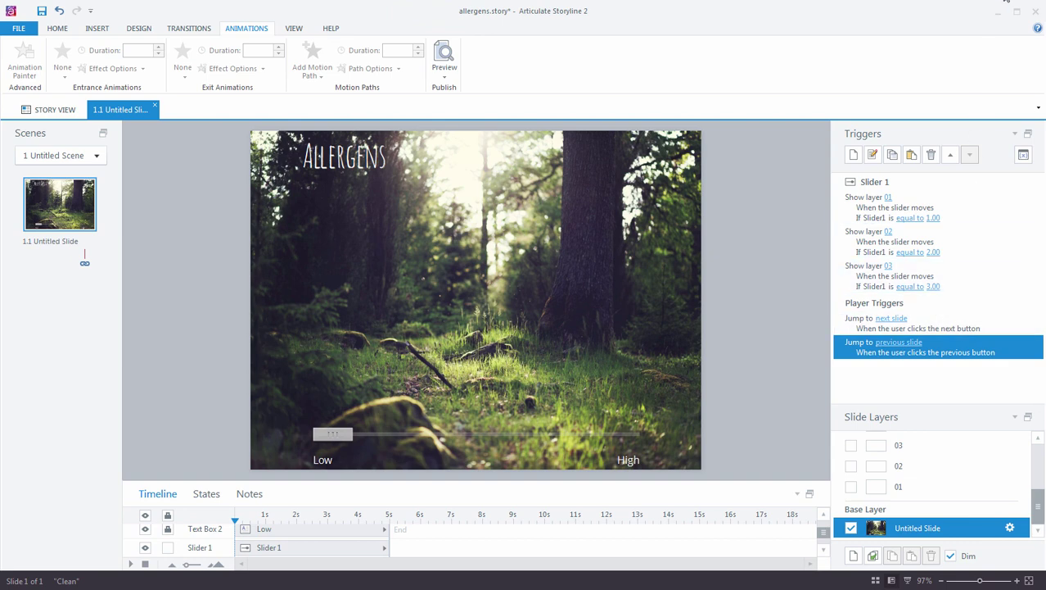
pyautogui.hotkey('ctrl', 'v')
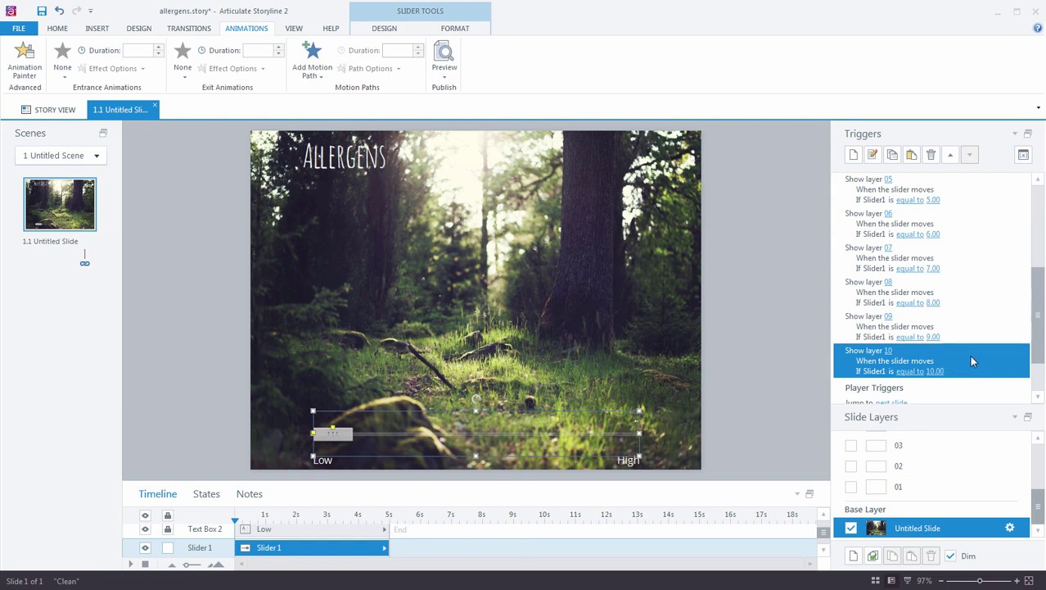
# - Create a trigger hiding layer 01 when Slider 1 moves and is less than 1
pyautogui.click(853, 154)
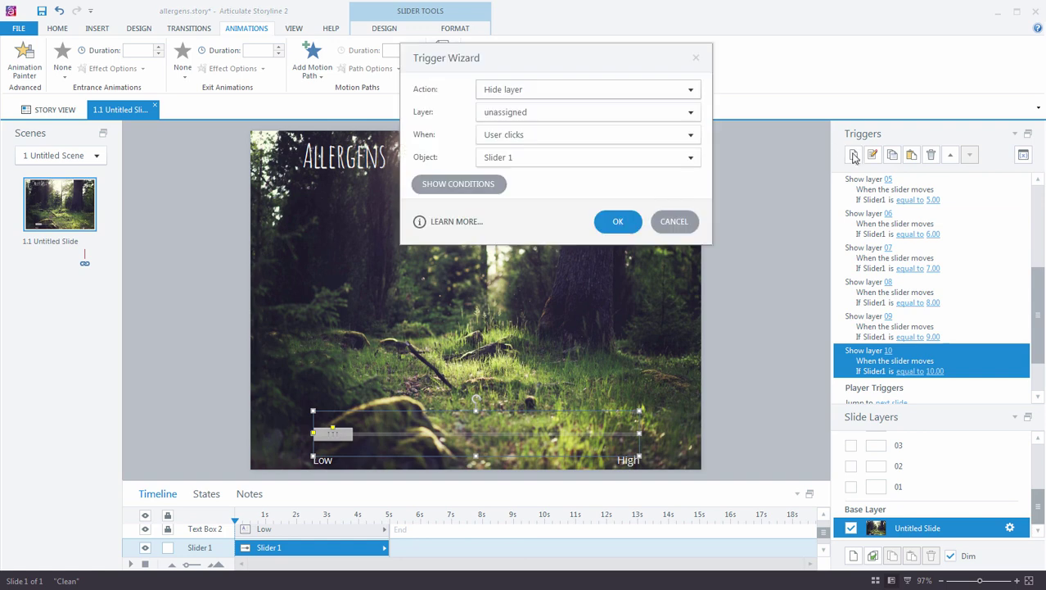
pyautogui.click(689, 117)
pyautogui.click(562, 288)
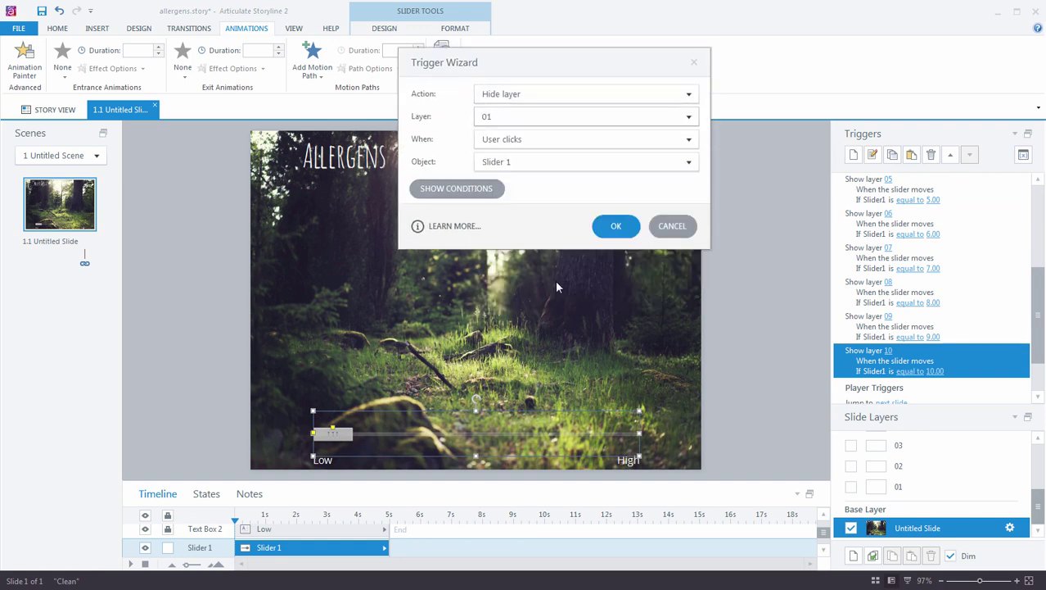
pyautogui.click(499, 139)
pyautogui.click(528, 466)
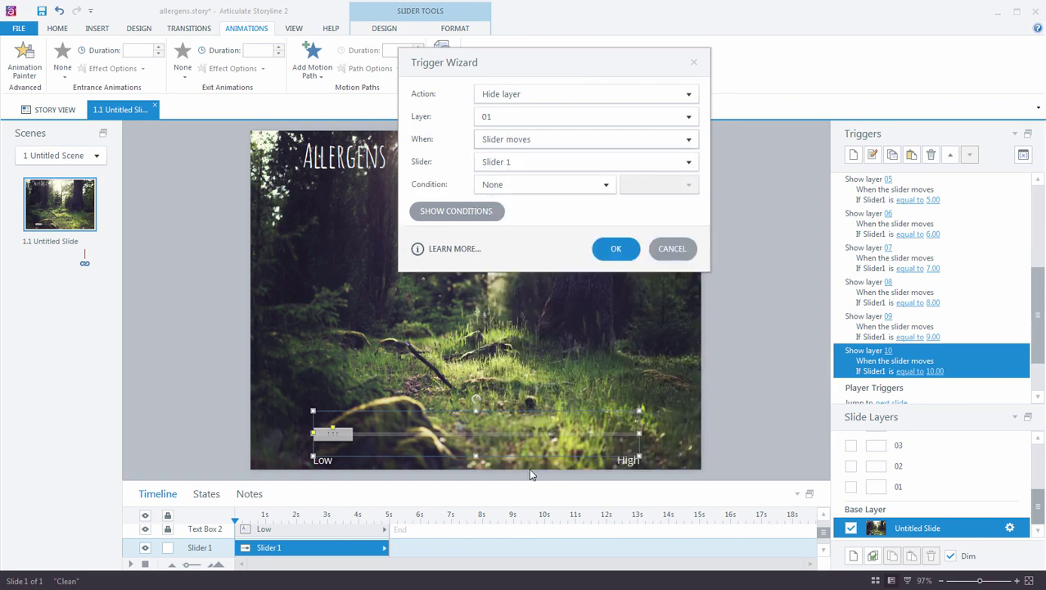
pyautogui.click(524, 187)
pyautogui.click(509, 211)
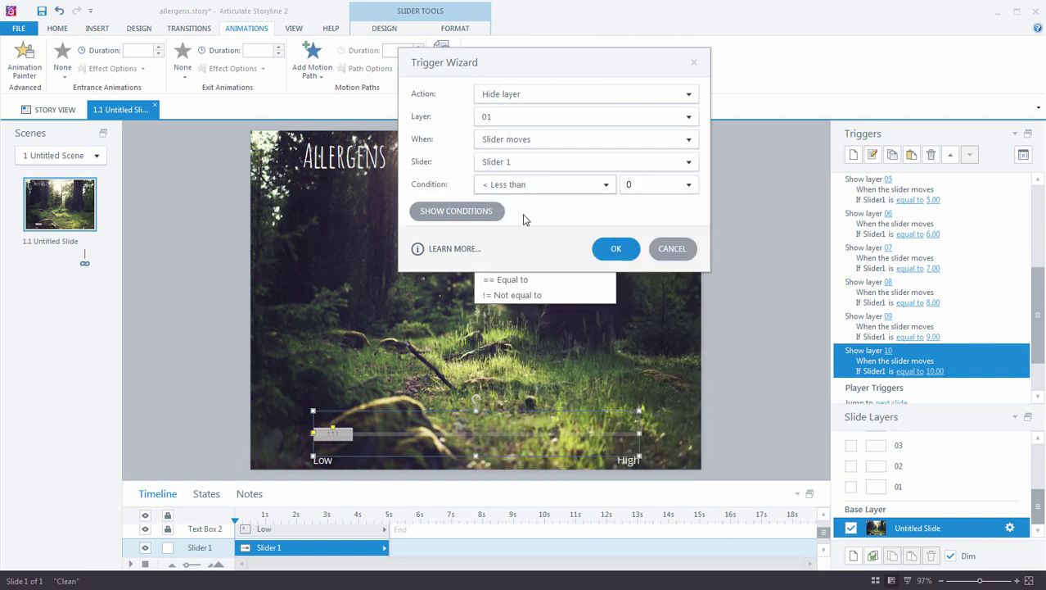
pyautogui.click(644, 185)
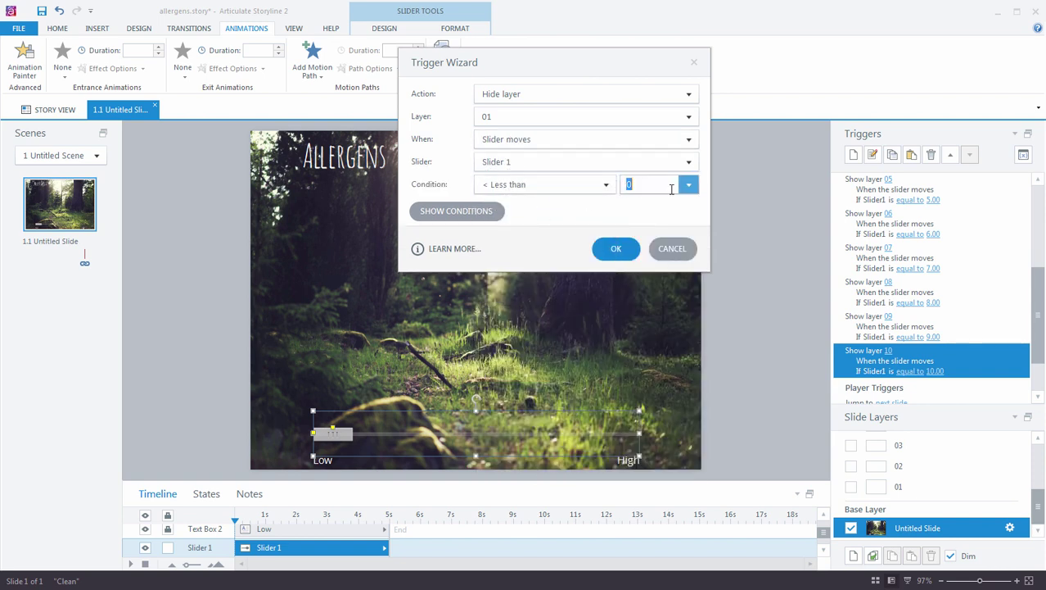
pyautogui.click(620, 249)
# - Paste copies that hide layers 02 and 03 when the slider is less than 2 and 3
pyautogui.click(911, 155)
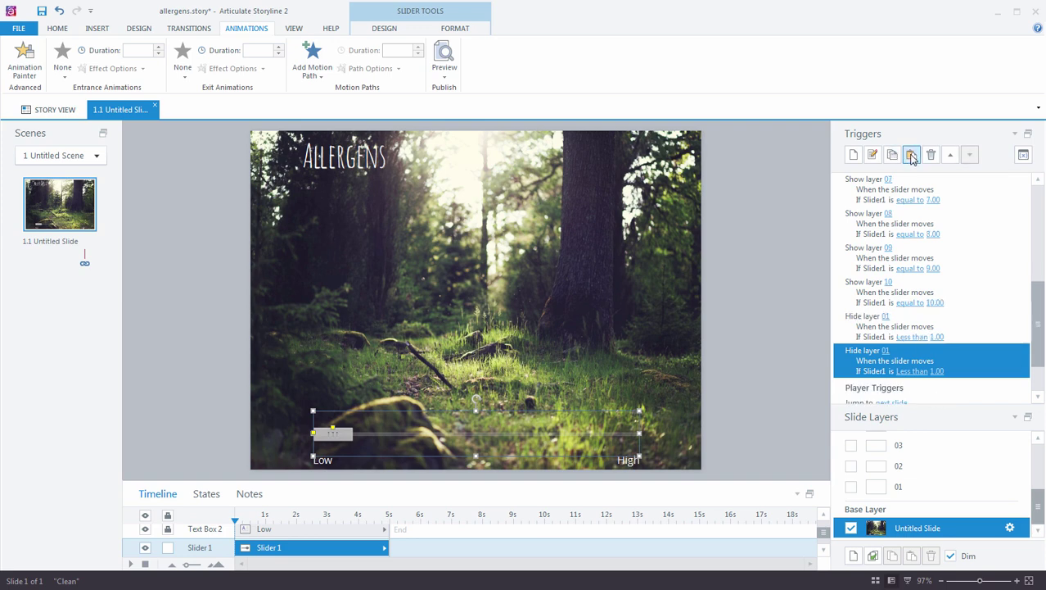
pyautogui.click(911, 155)
pyautogui.click(886, 317)
pyautogui.click(895, 363)
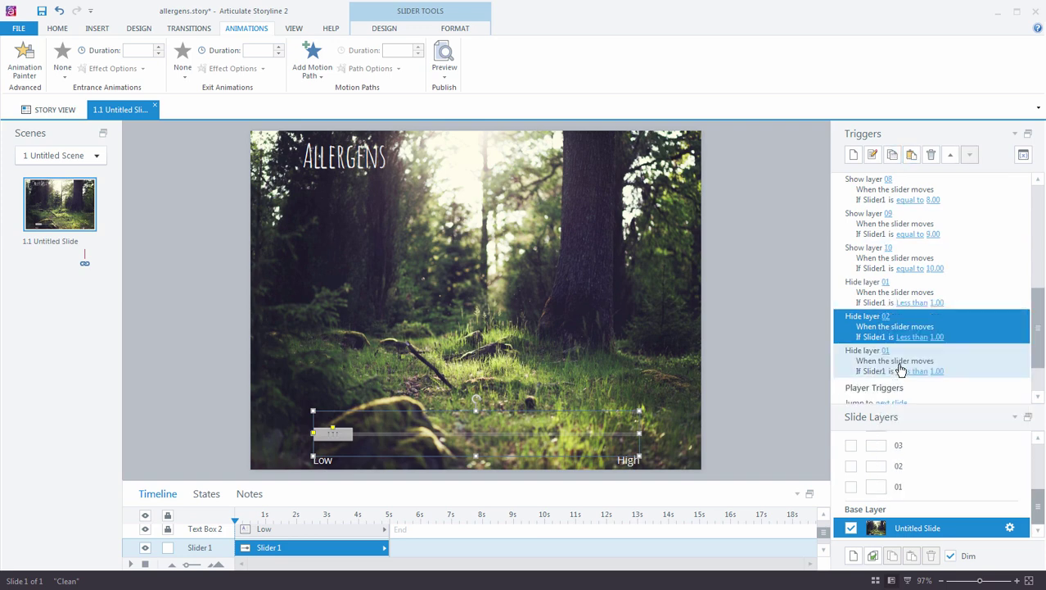
pyautogui.click(938, 337)
pyautogui.write('2')
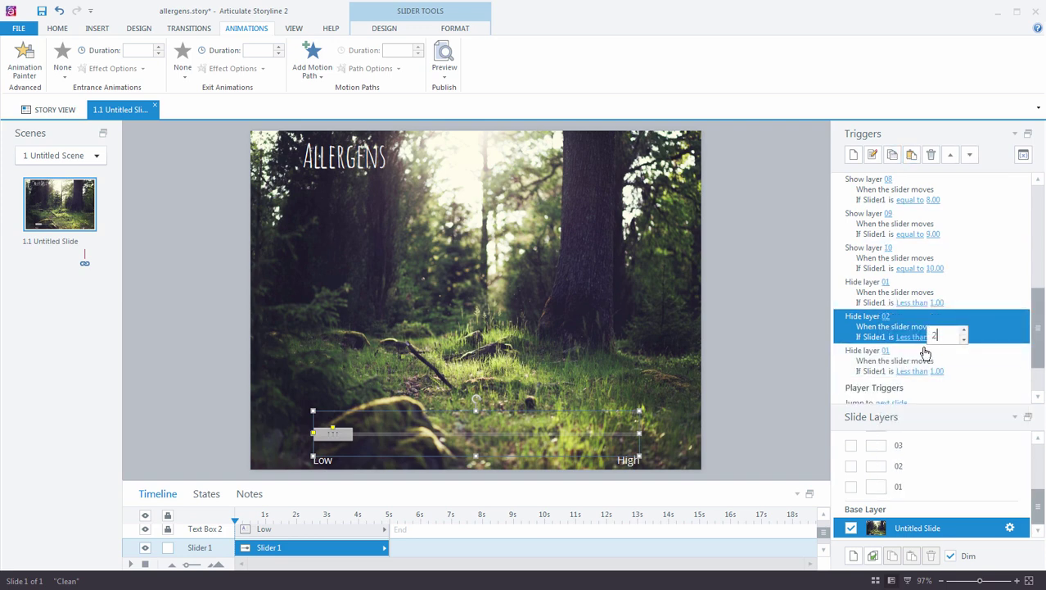
pyautogui.click(886, 350)
pyautogui.click(906, 413)
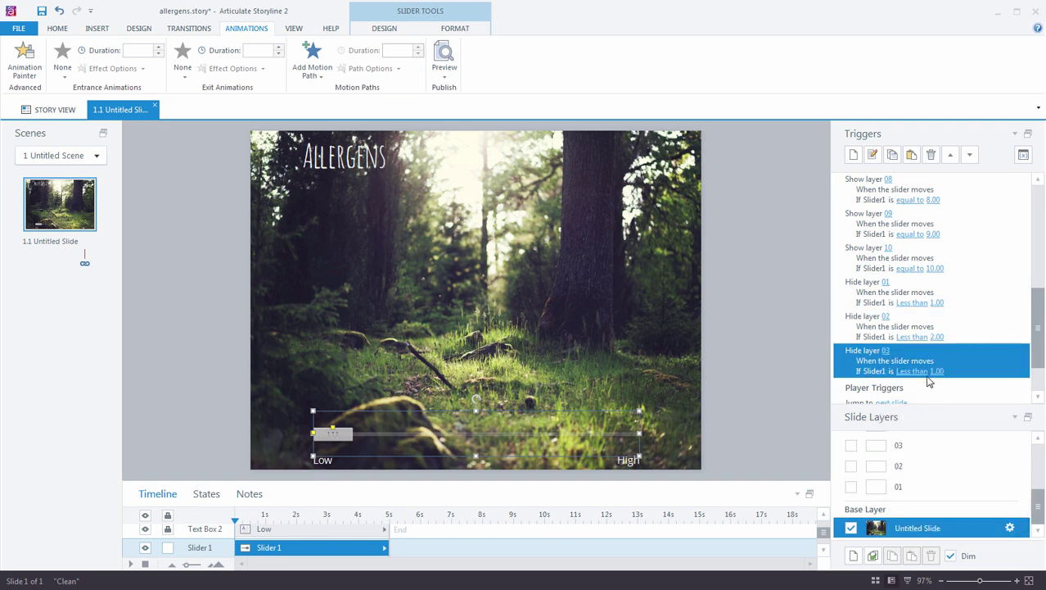
pyautogui.click(940, 371)
pyautogui.write('3')
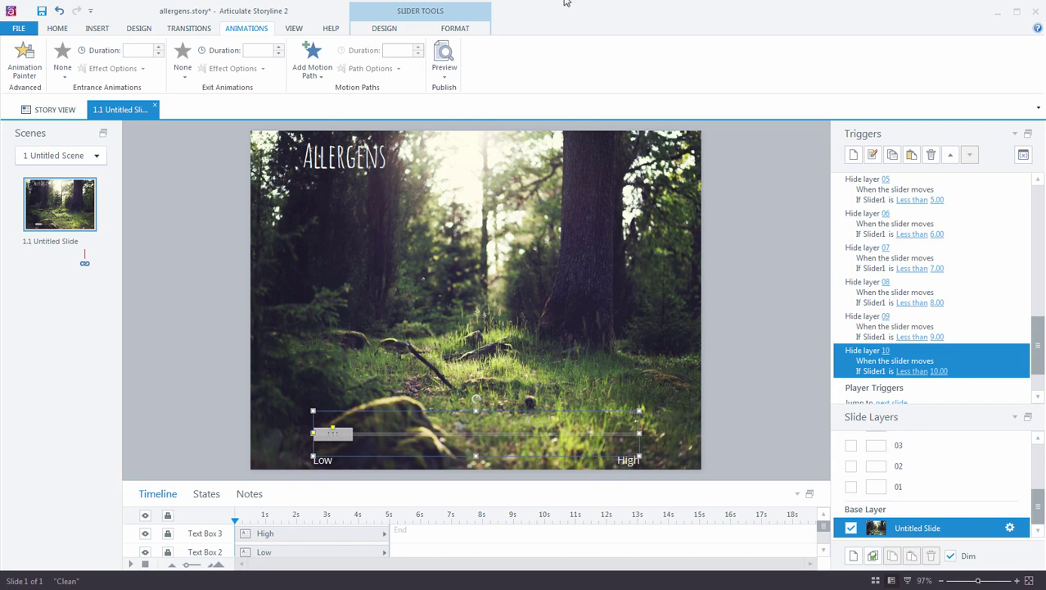
pyautogui.click(444, 75)
# - Preview this slide, raising the slider toward High and lowering it to mid-track to test the explosion layers
pyautogui.click(458, 90)
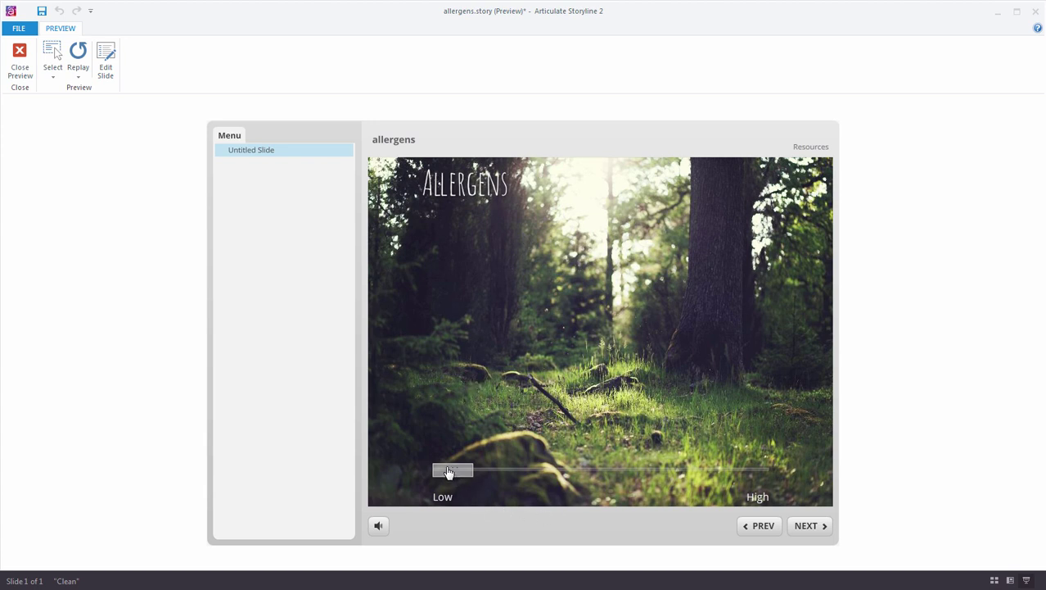
pyautogui.moveTo(463, 474); pyautogui.dragTo(775, 471)
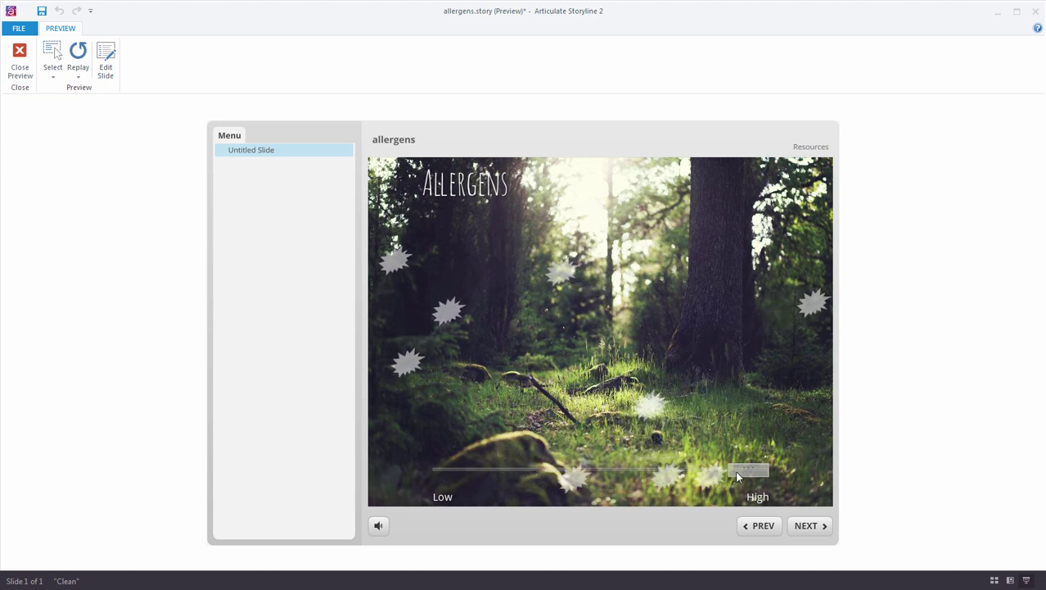
pyautogui.moveTo(755, 473)
pyautogui.mouseDown()
pyautogui.moveTo(457, 476)
pyautogui.moveTo(751, 486)
pyautogui.moveTo(702, 489)
pyautogui.moveTo(664, 479)
pyautogui.moveTo(753, 478)
pyautogui.moveTo(751, 469)
pyautogui.mouseUp()
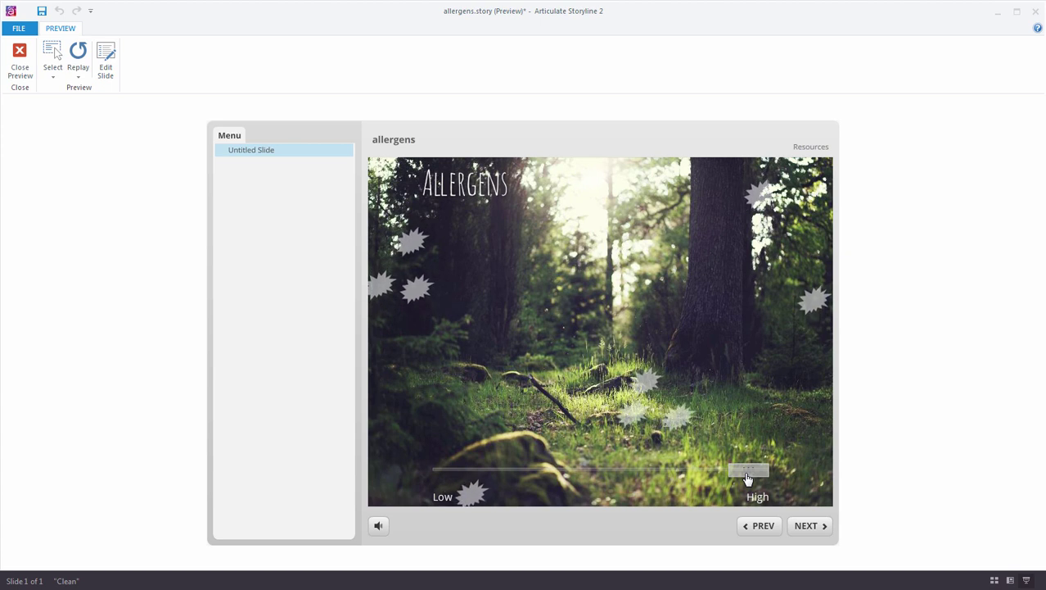
pyautogui.moveTo(750, 472); pyautogui.dragTo(574, 487)
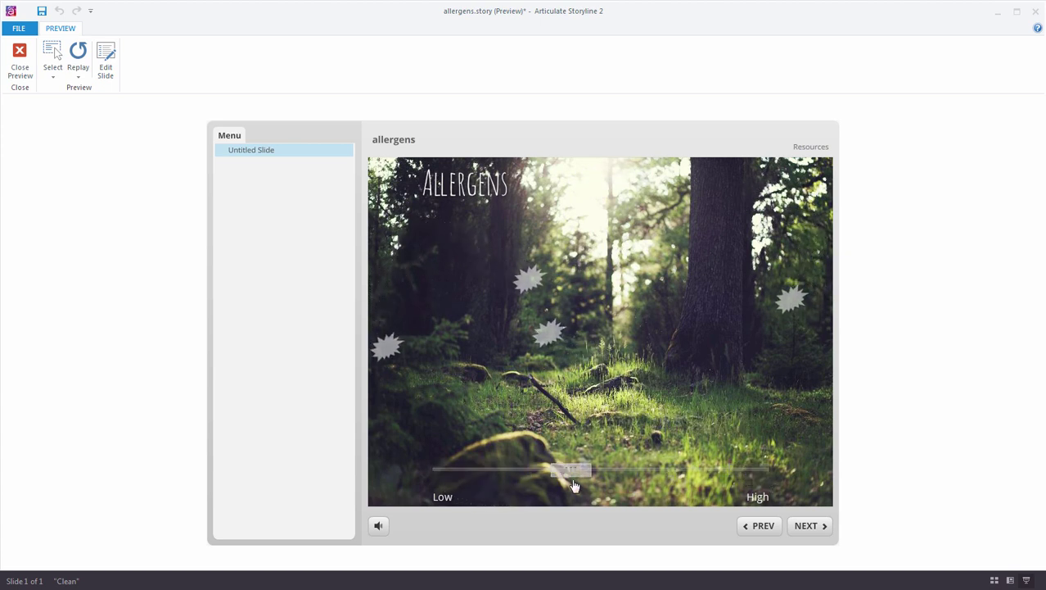